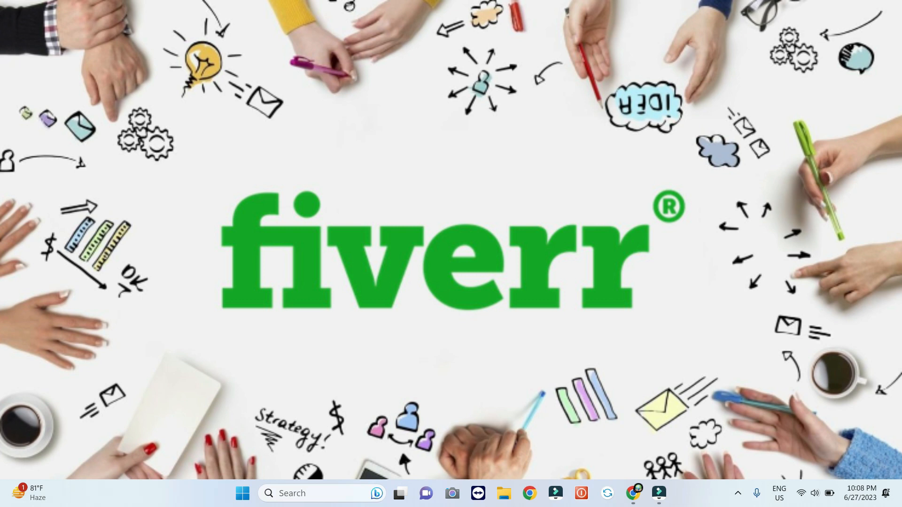
# - Open a new Chrome window from the taskbar profile icon
pyautogui.click(634, 493)
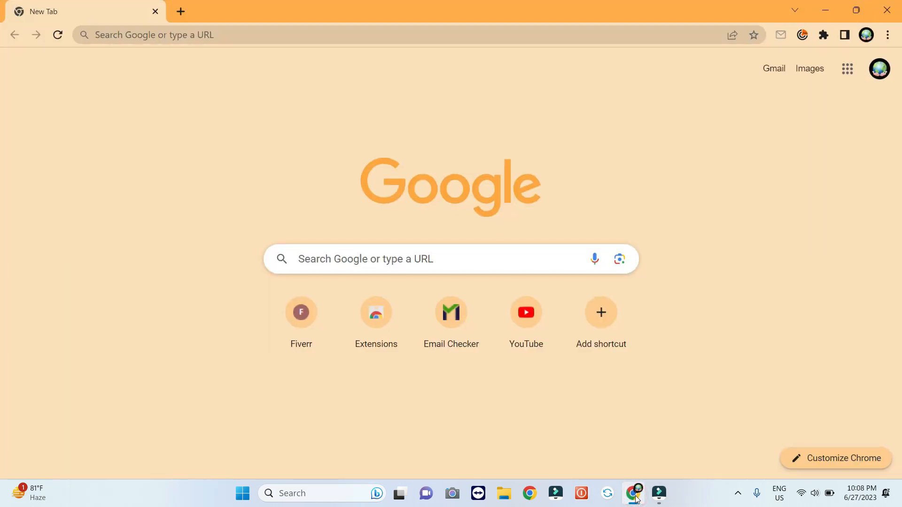
# - Enter fiverr.com in the Google search box to load the Fiverr site
pyautogui.click(471, 272)
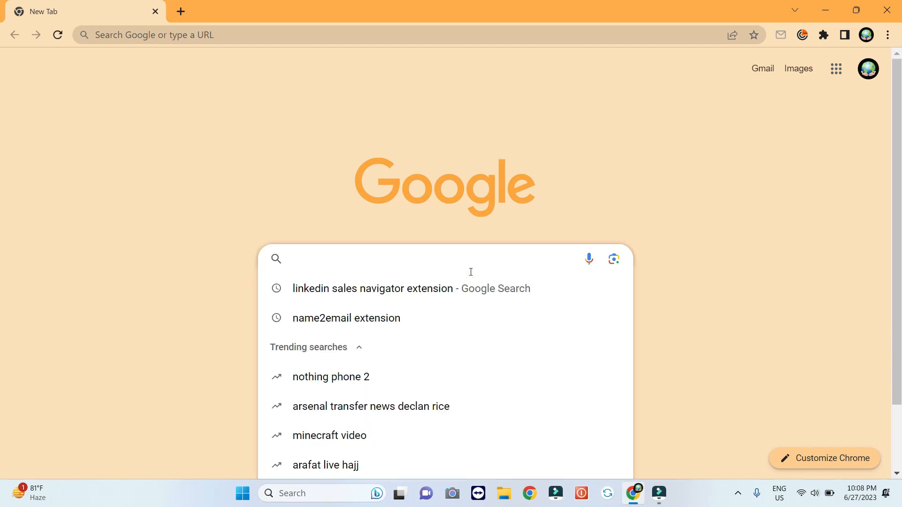
pyautogui.write('fiv')
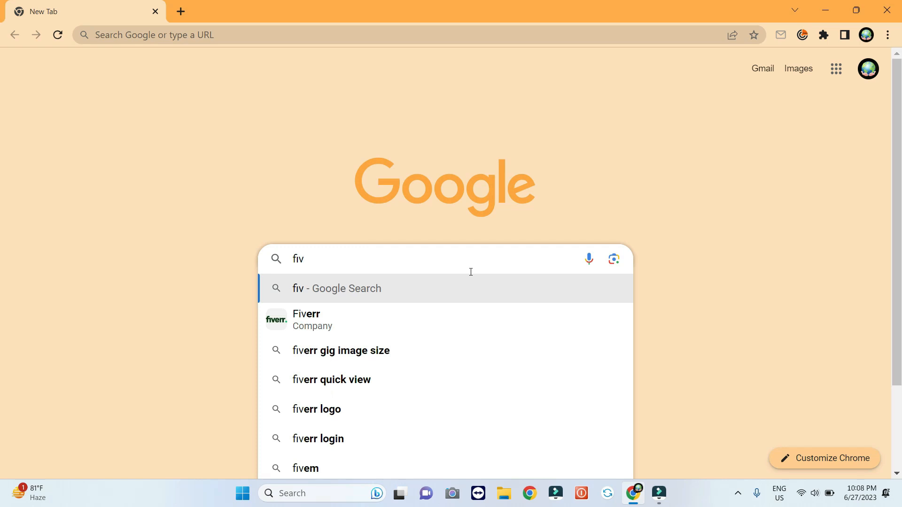
pyautogui.write('err')
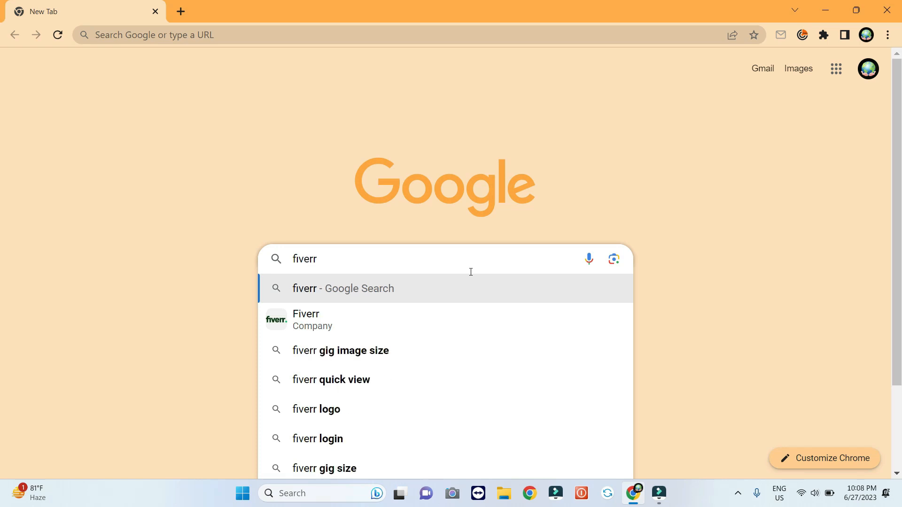
pyautogui.write('.com')
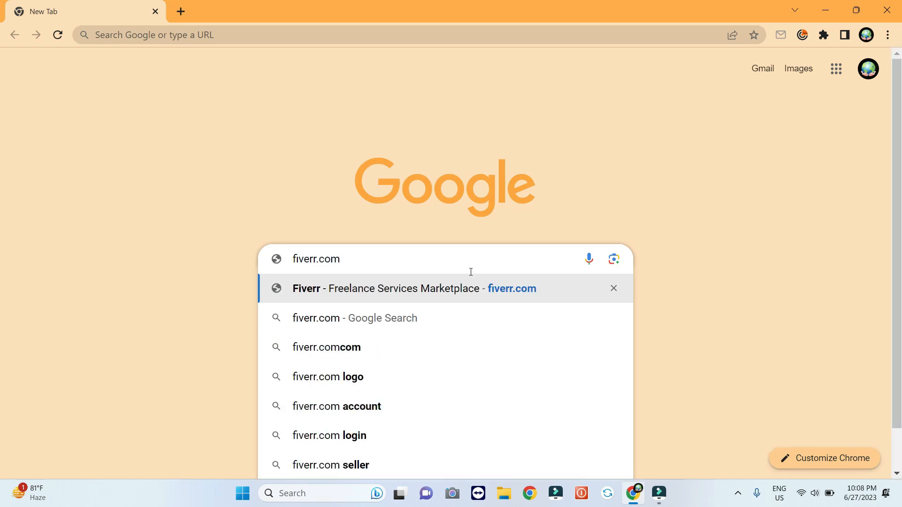
pyautogui.press('Return')
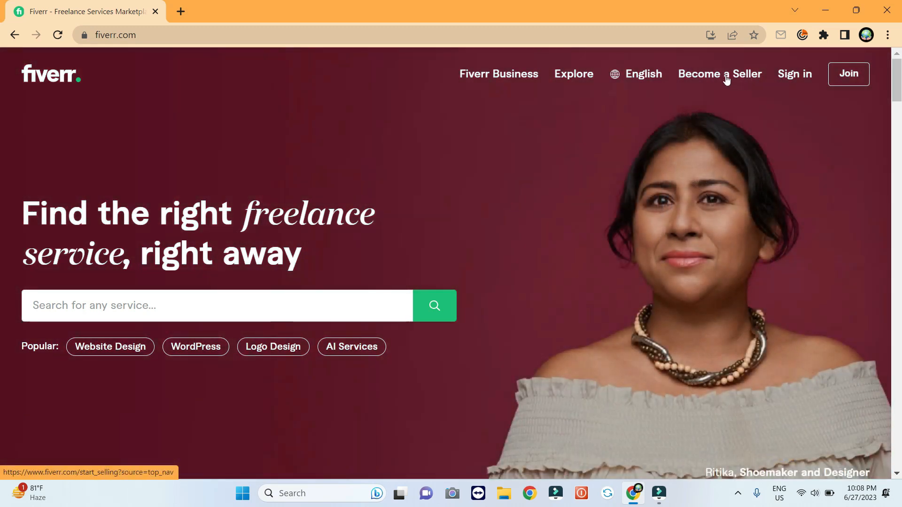
# - Start seller sign-up through Become a Seller and submit the email address in Join Fiverr
pyautogui.click(724, 76)
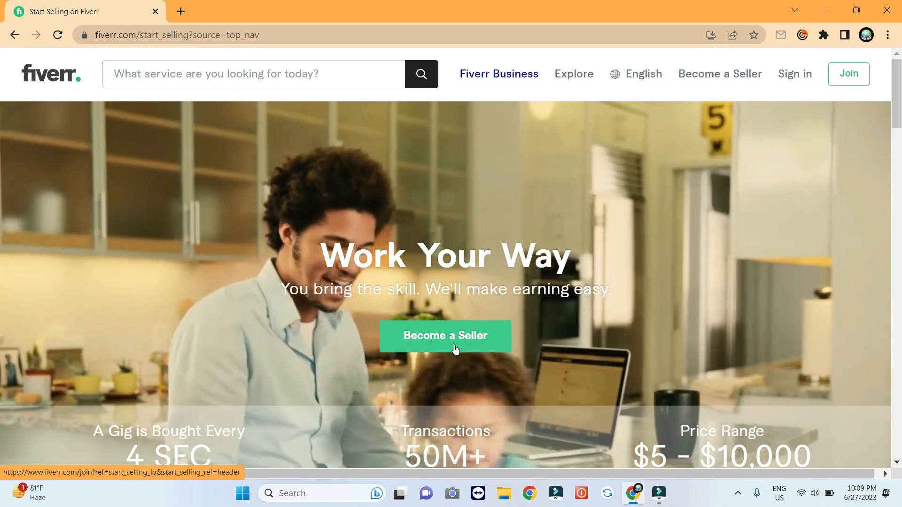
pyautogui.click(456, 348)
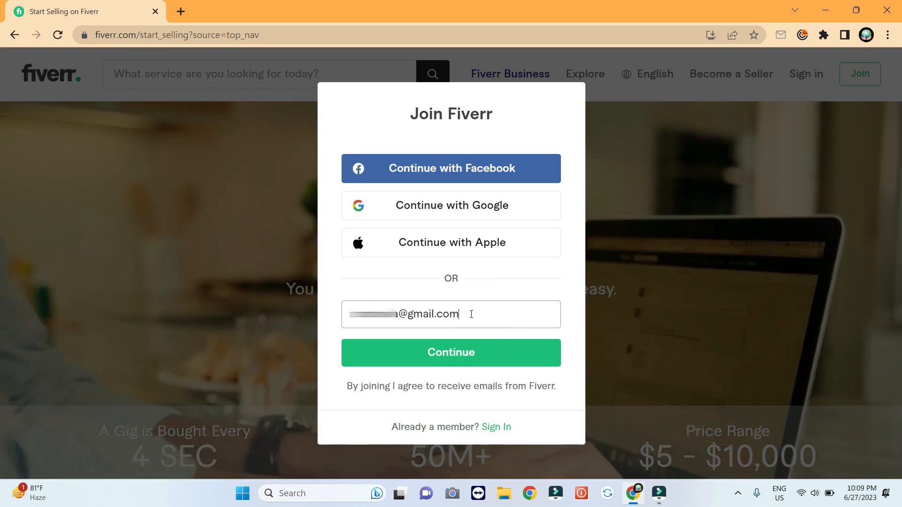
pyautogui.click(455, 358)
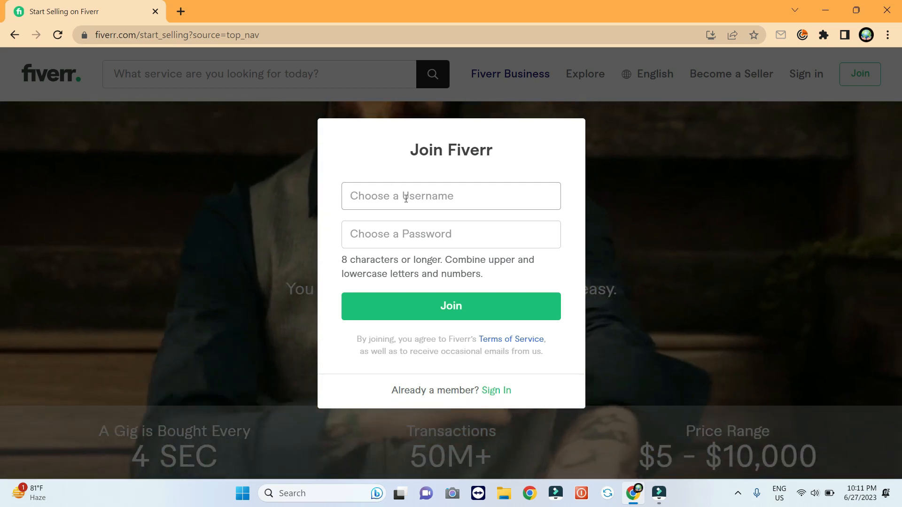
# - Enter a username and password, correct the rejected username, and join Fiverr
pyautogui.write('...')
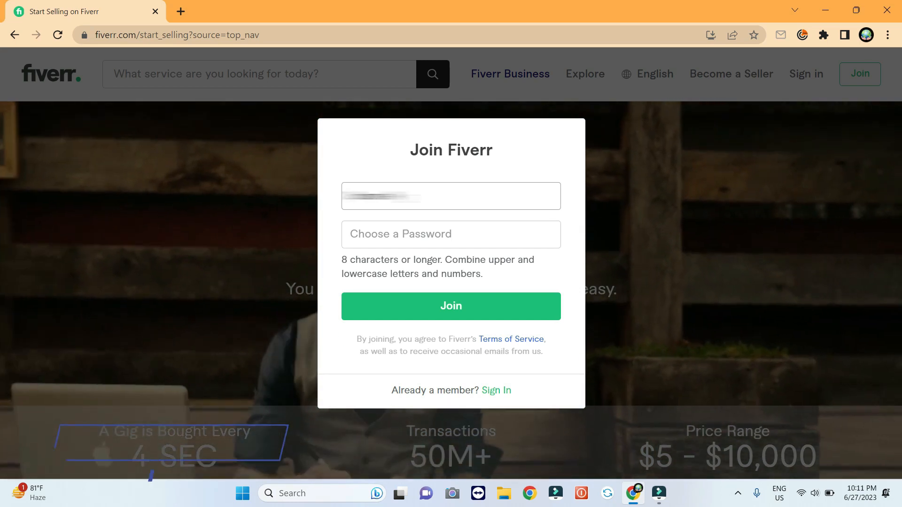
pyautogui.write('...')
pyautogui.press('Tab')
pyautogui.write('••••••••')
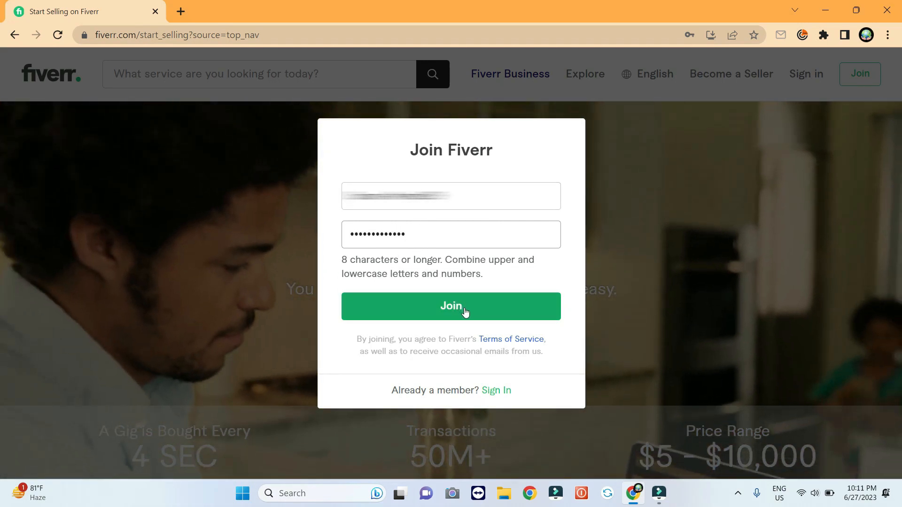
pyautogui.click(465, 312)
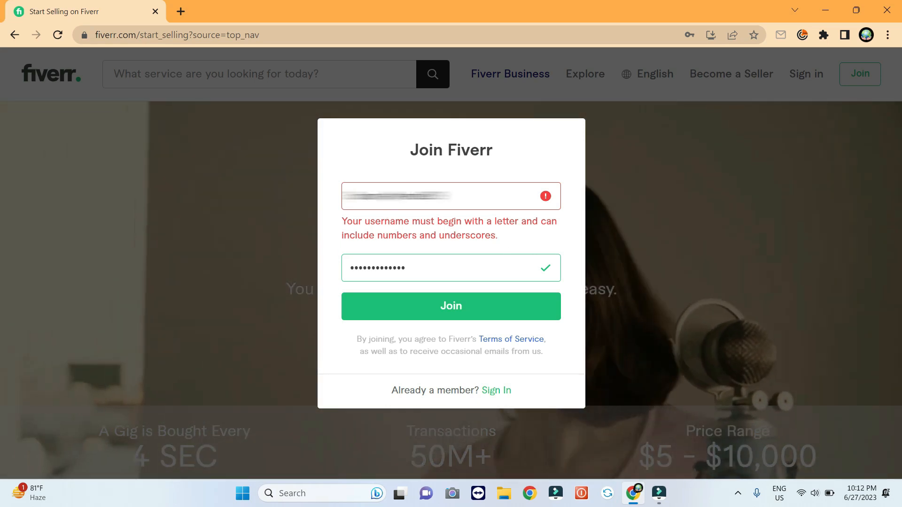
pyautogui.press('BackSpace')
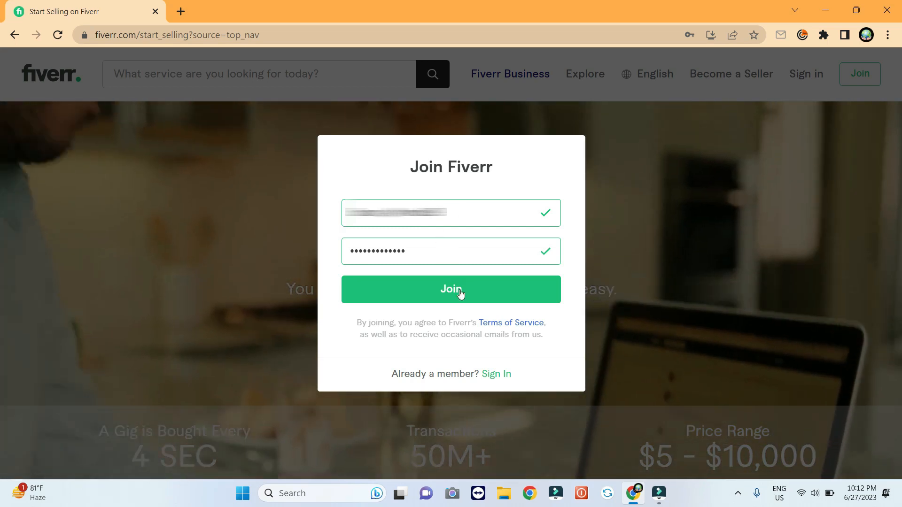
pyautogui.click(463, 295)
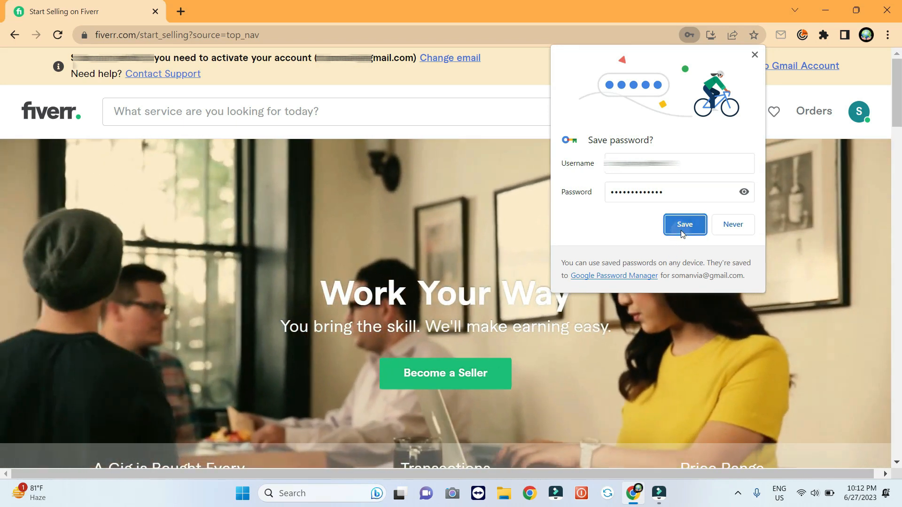
# - Dismiss Chrome's save-password prompt and start a new tab for Gmail
pyautogui.click(684, 225)
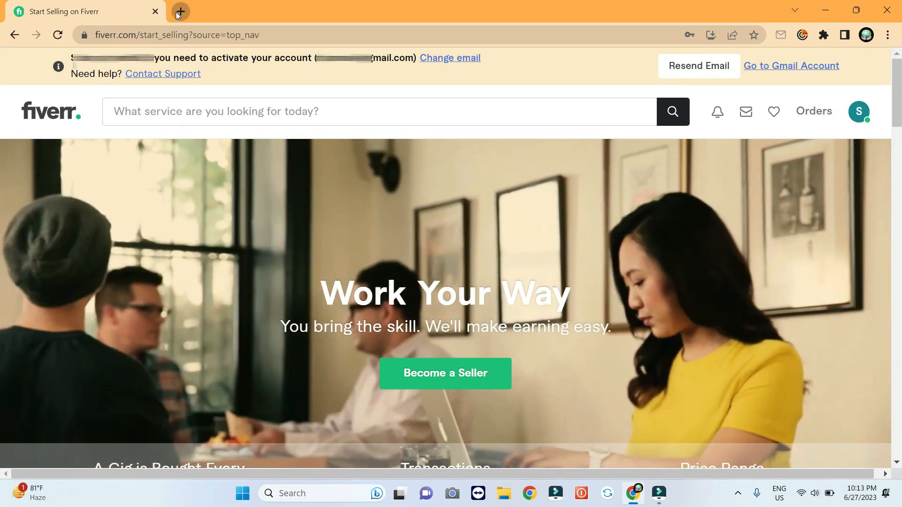
pyautogui.click(180, 12)
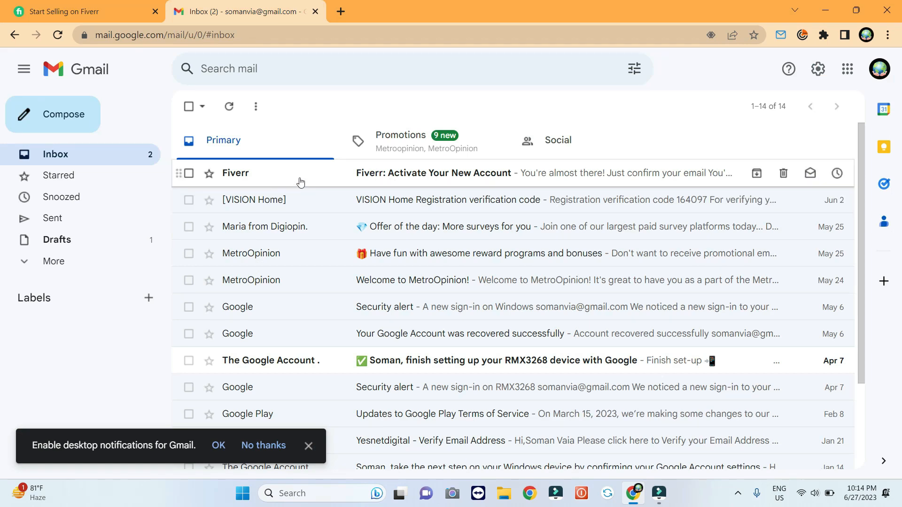
# - Open the 'Fiverr: Activate Your New Account' email and use its Activate Your Account button
pyautogui.click(331, 184)
pyautogui.scroll(-2, 573, 288)
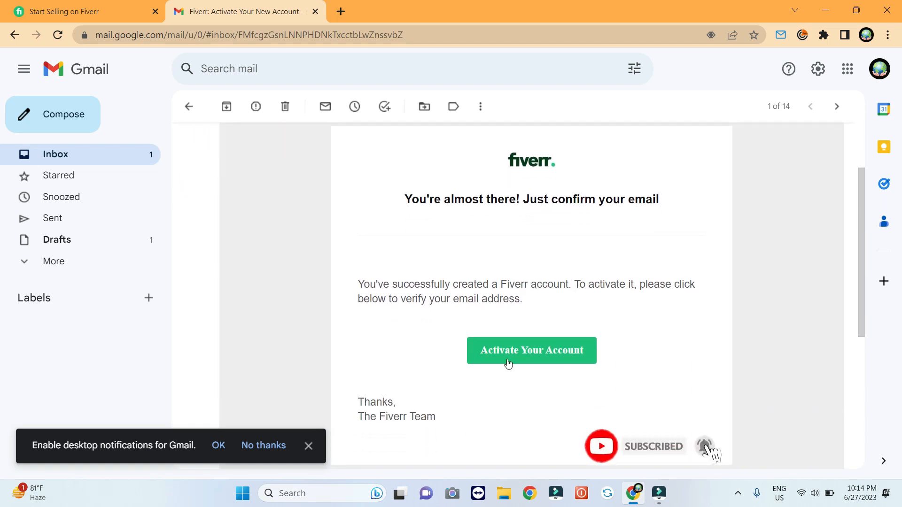
pyautogui.click(542, 352)
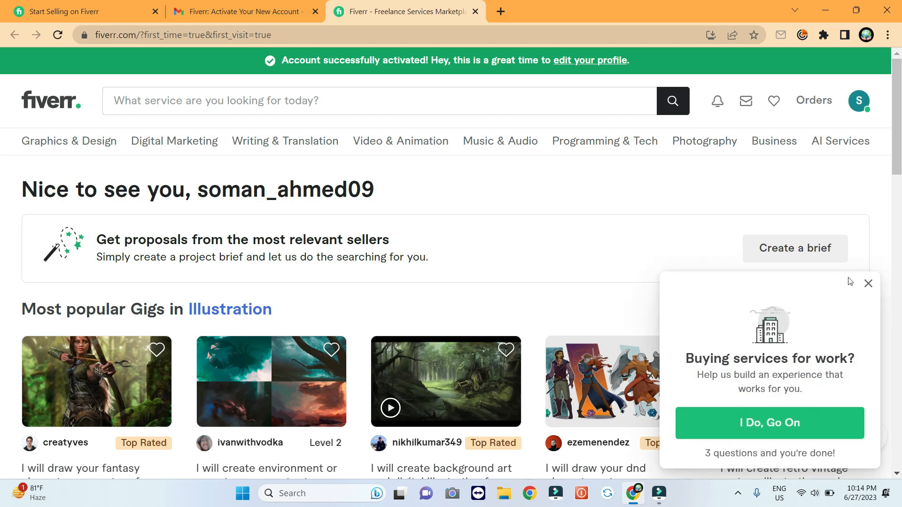
# - Close the 'Buying services for work?' survey and choose Profile from the avatar menu
pyautogui.click(868, 283)
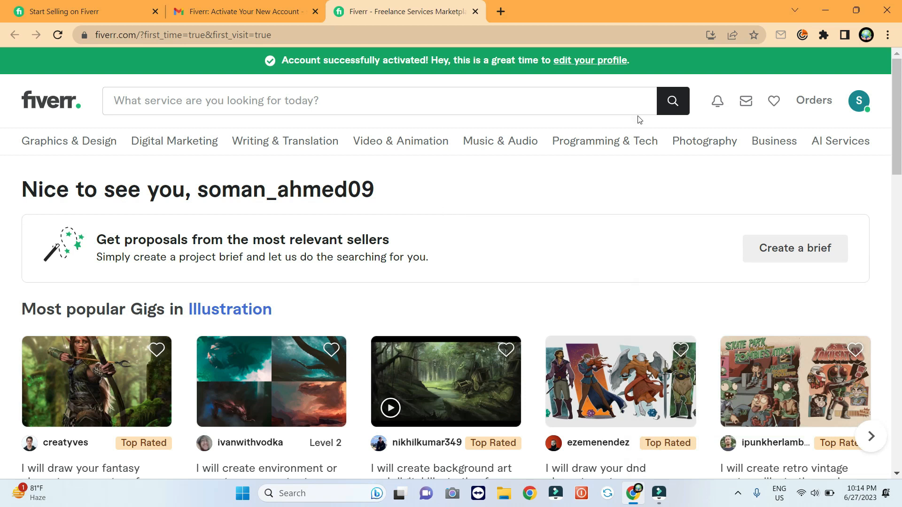
pyautogui.click(864, 104)
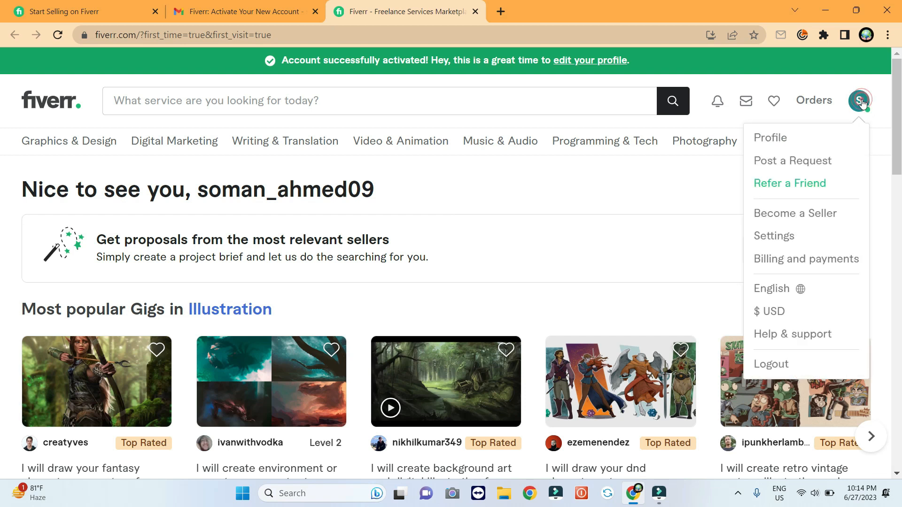
pyautogui.click(618, 99)
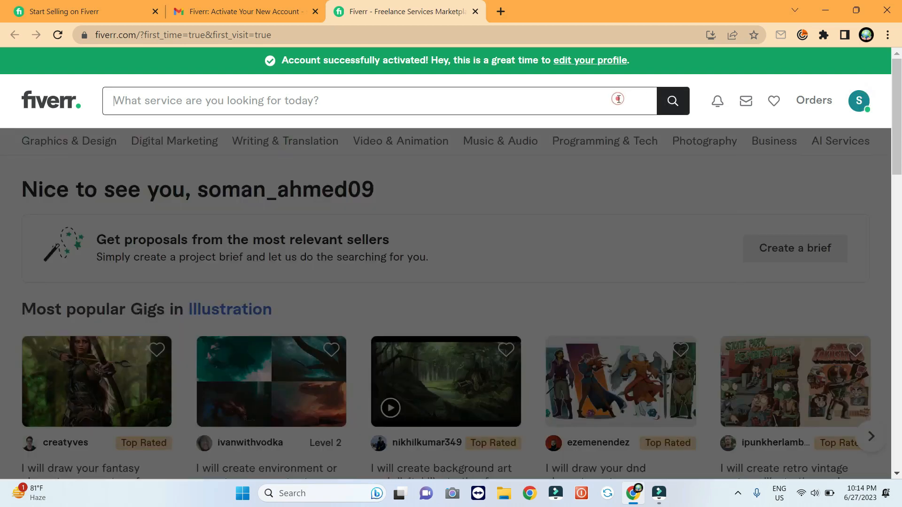
pyautogui.click(763, 85)
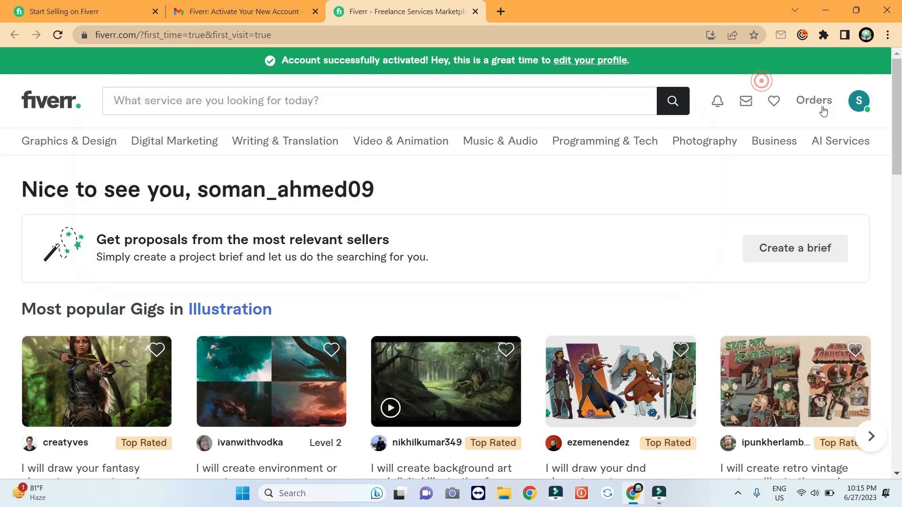
pyautogui.click(861, 104)
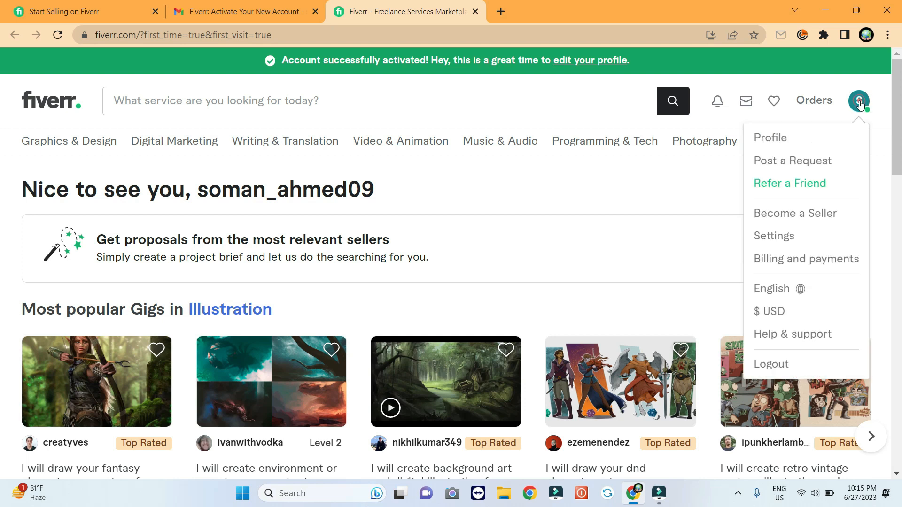
pyautogui.click(783, 141)
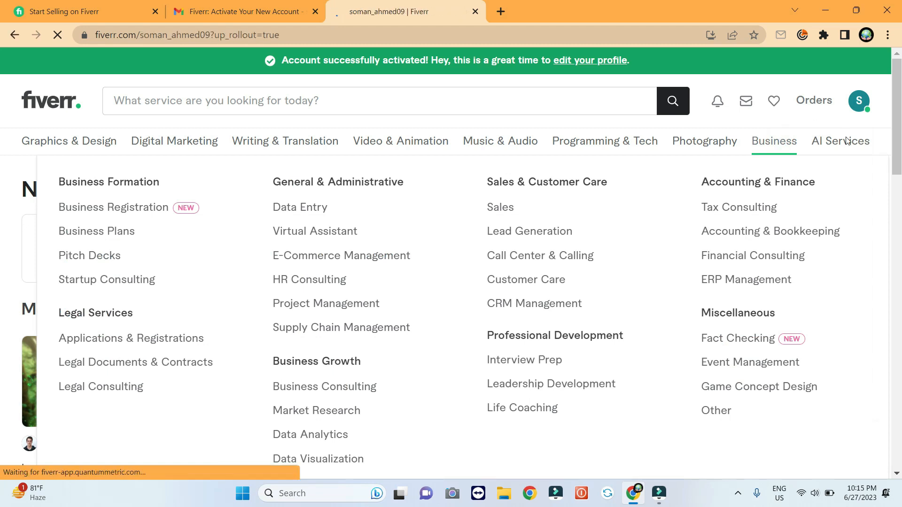
pyautogui.scroll(-10, 368, 260)
pyautogui.scroll(6, 368, 260)
pyautogui.scroll(2, 367, 260)
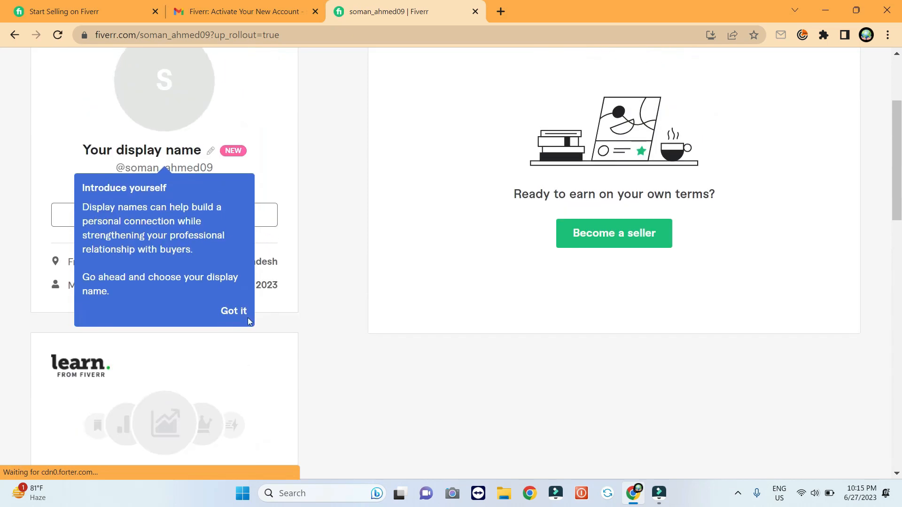
pyautogui.click(232, 317)
pyautogui.scroll(3, 231, 316)
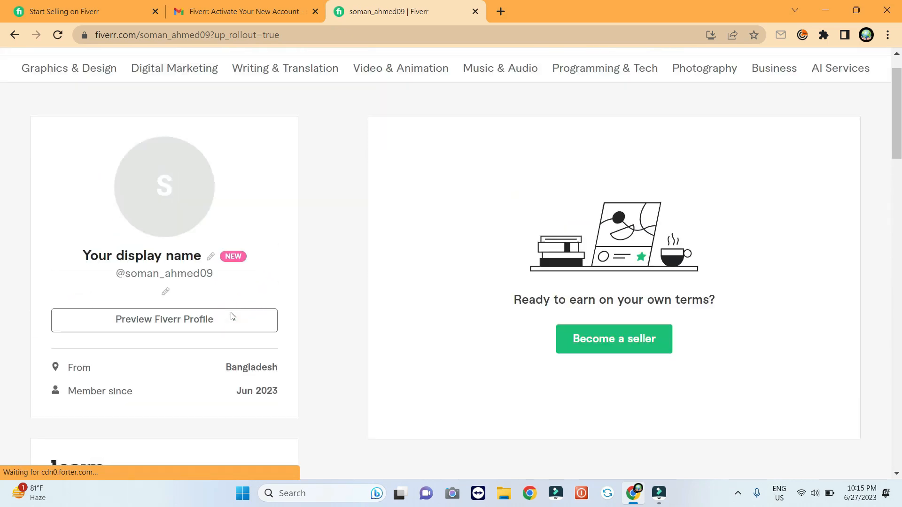
pyautogui.scroll(-2, 231, 316)
pyautogui.scroll(-1, 230, 316)
pyautogui.scroll(2, 230, 316)
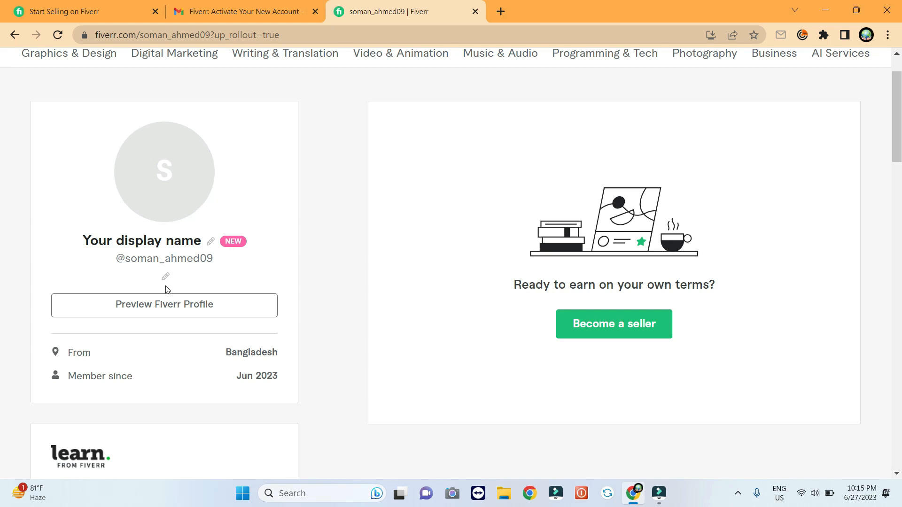
pyautogui.scroll(-2, 172, 313)
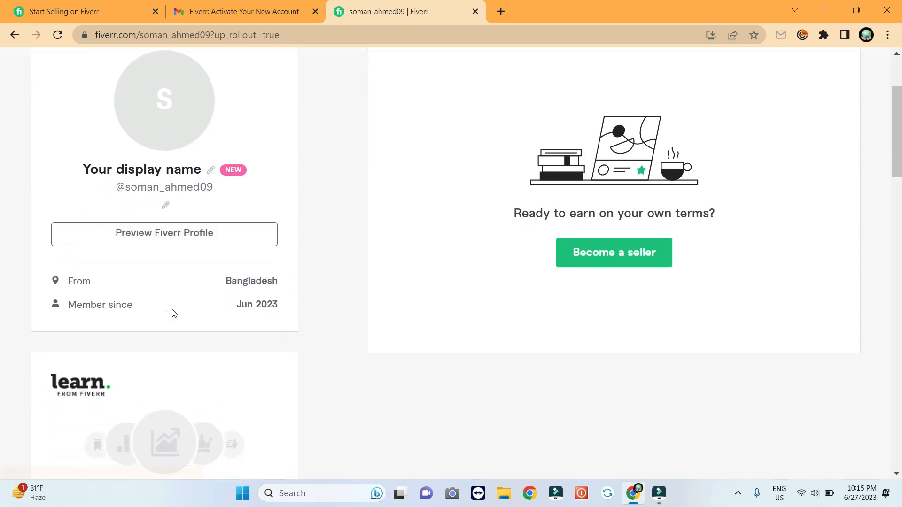
pyautogui.scroll(-10, 172, 313)
pyautogui.scroll(-10, 174, 313)
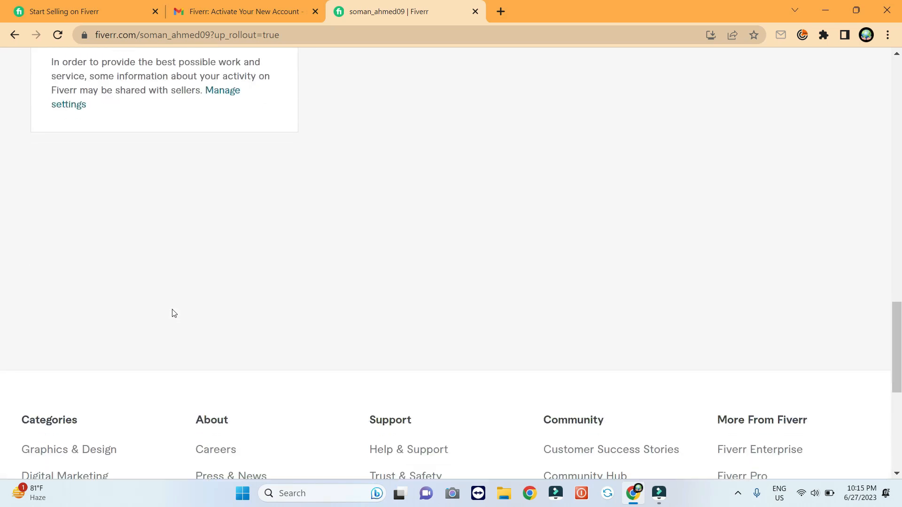
pyautogui.scroll(20, 174, 313)
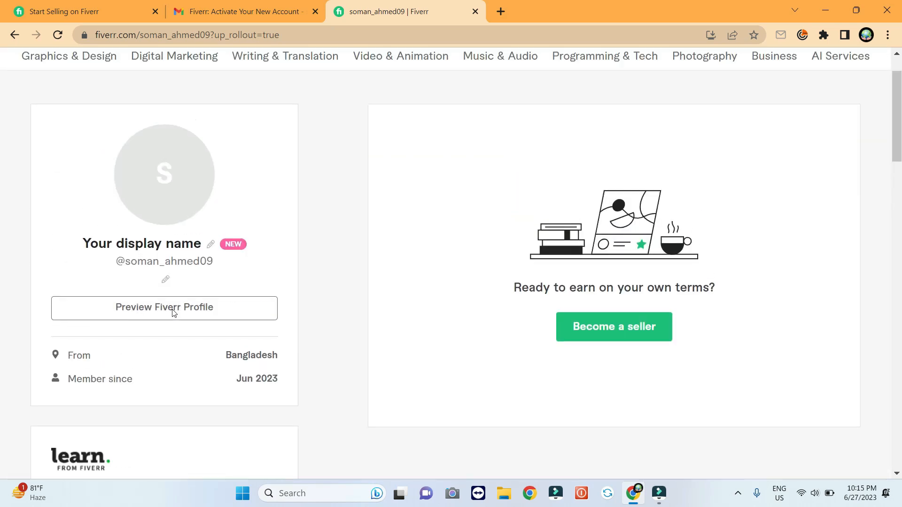
pyautogui.scroll(2, 174, 313)
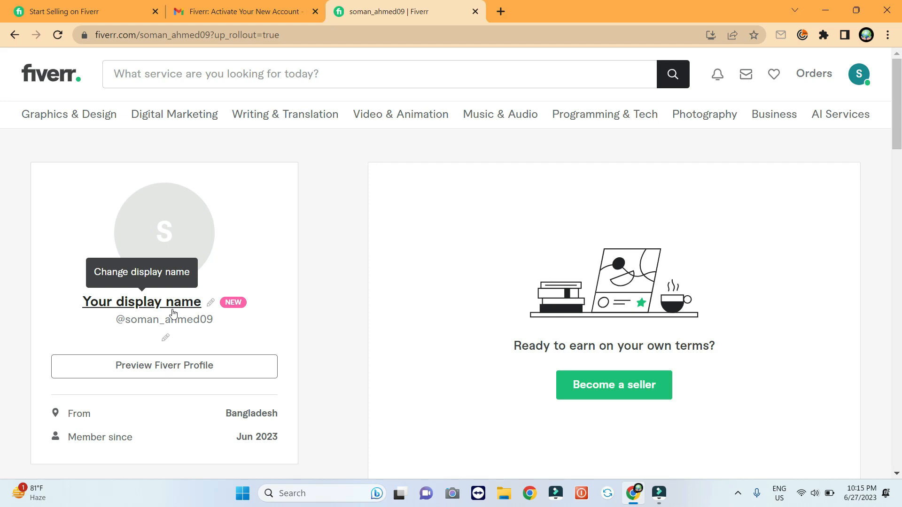
pyautogui.scroll(-5, 173, 313)
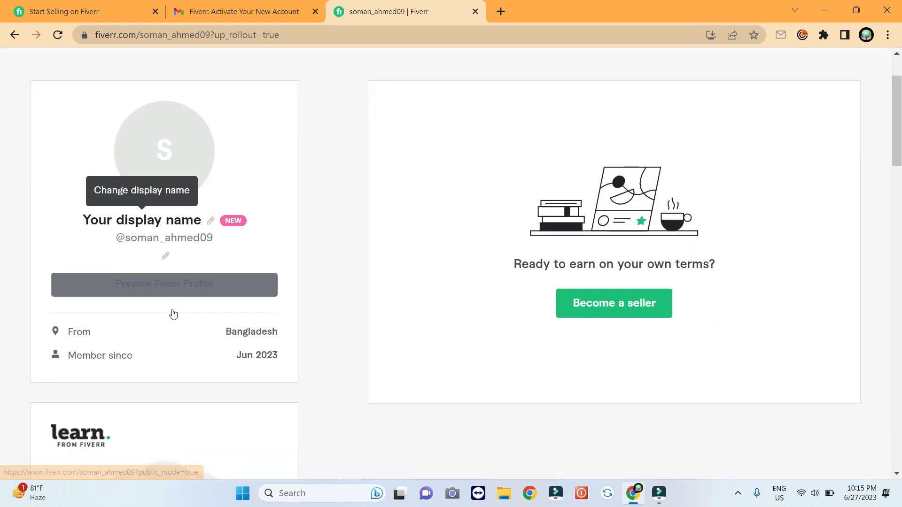
pyautogui.scroll(-8, 174, 313)
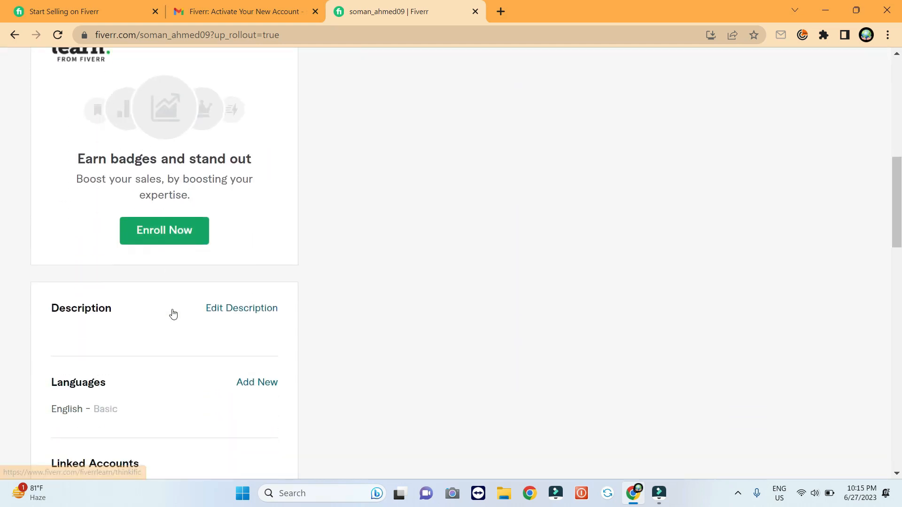
pyautogui.scroll(-3, 174, 313)
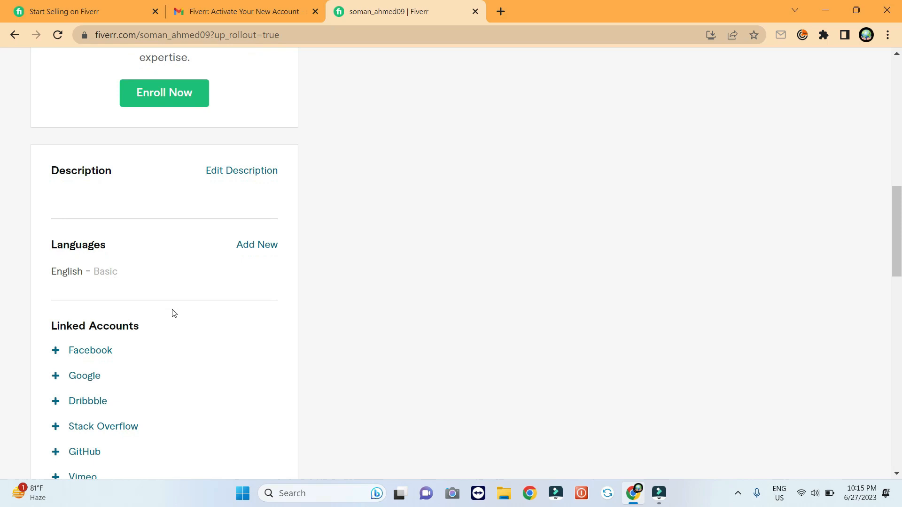
pyautogui.scroll(-4, 174, 314)
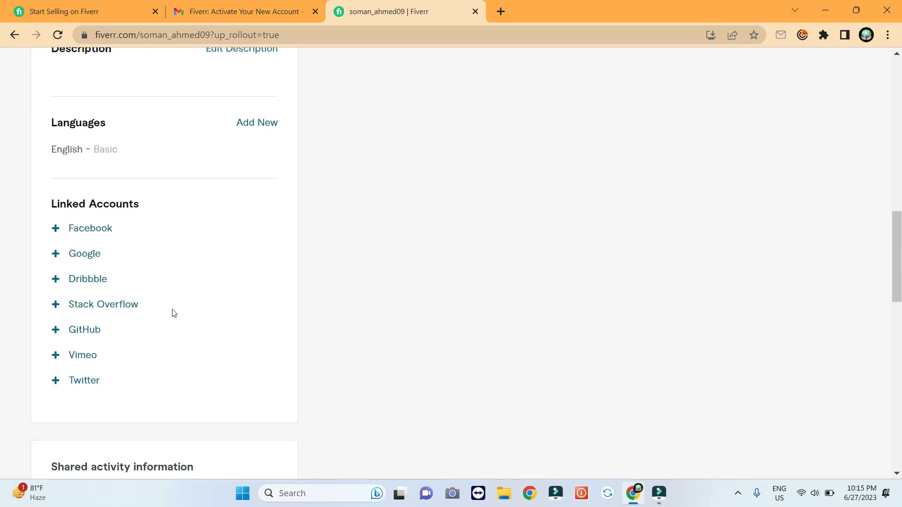
pyautogui.scroll(-2, 173, 310)
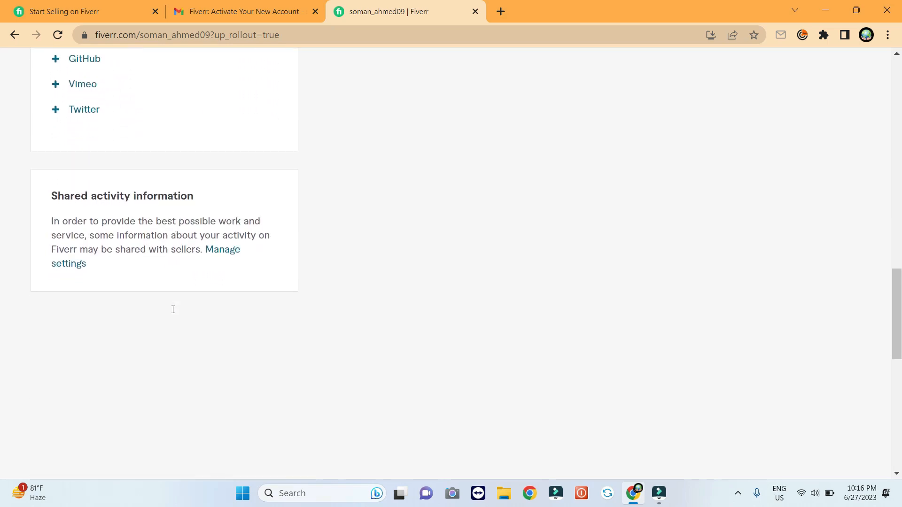
pyautogui.scroll(18, 174, 313)
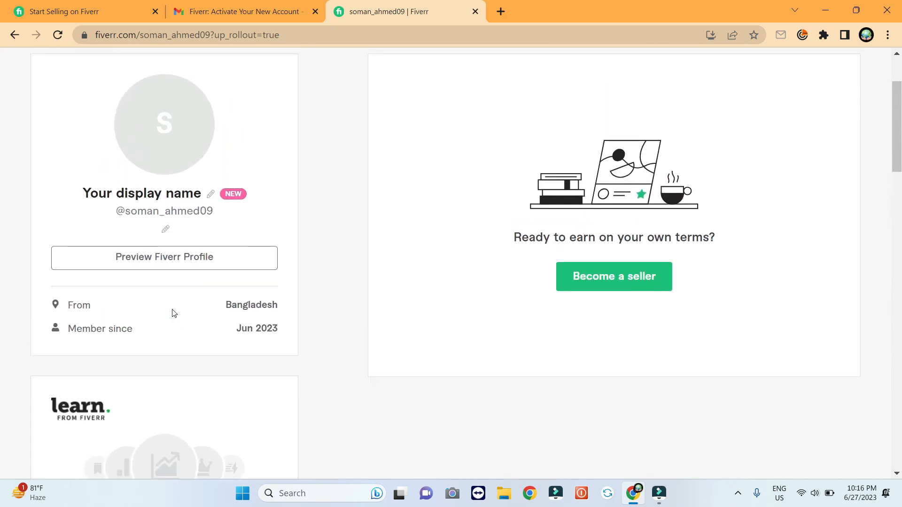
pyautogui.scroll(3, 174, 313)
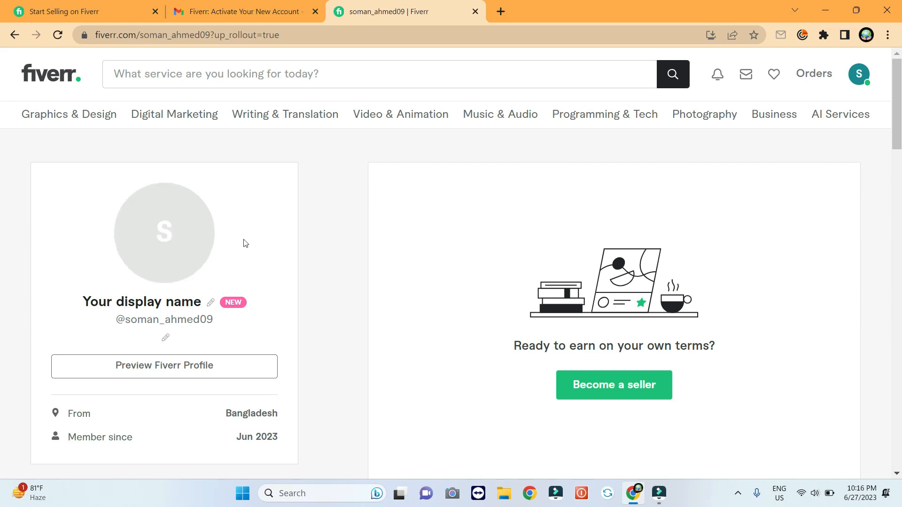
pyautogui.scroll(-3, 244, 243)
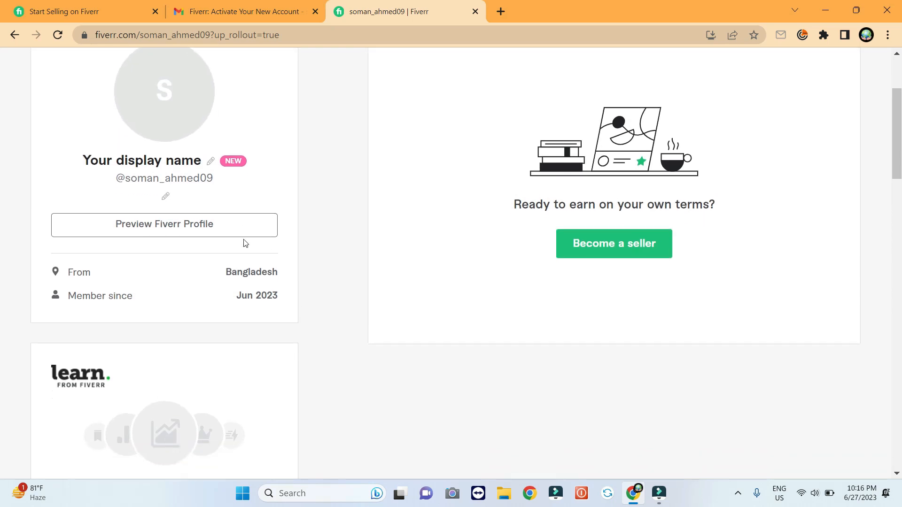
pyautogui.scroll(2, 244, 242)
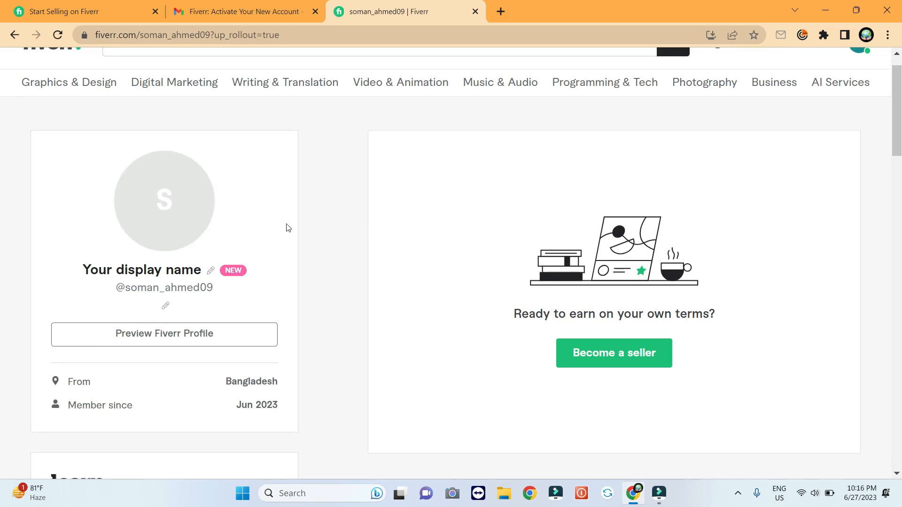
# - Use the camera icon on the profile avatar to bring up the Open file dialog
pyautogui.click(163, 207)
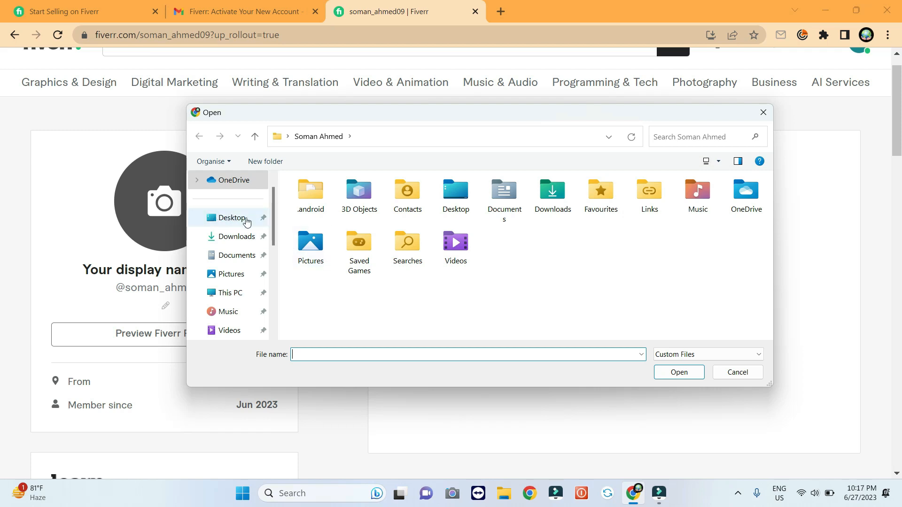
# - Upload IMG_20220124_212654-removebg from the Desktop as the profile photo
pyautogui.click(318, 248)
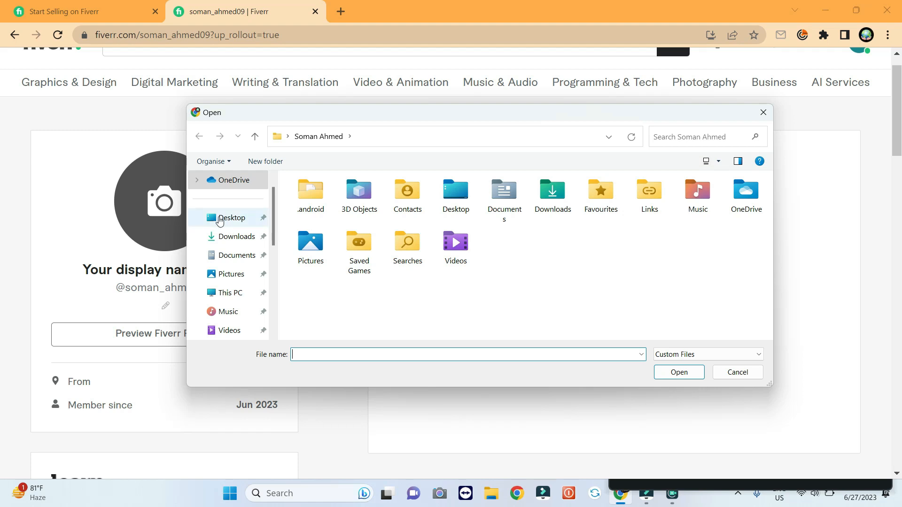
pyautogui.click(219, 219)
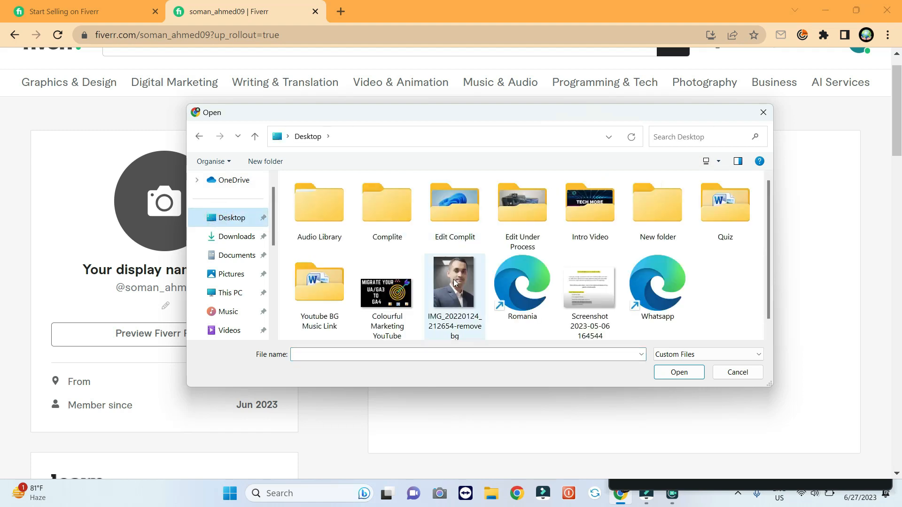
pyautogui.click(453, 281)
pyautogui.click(676, 374)
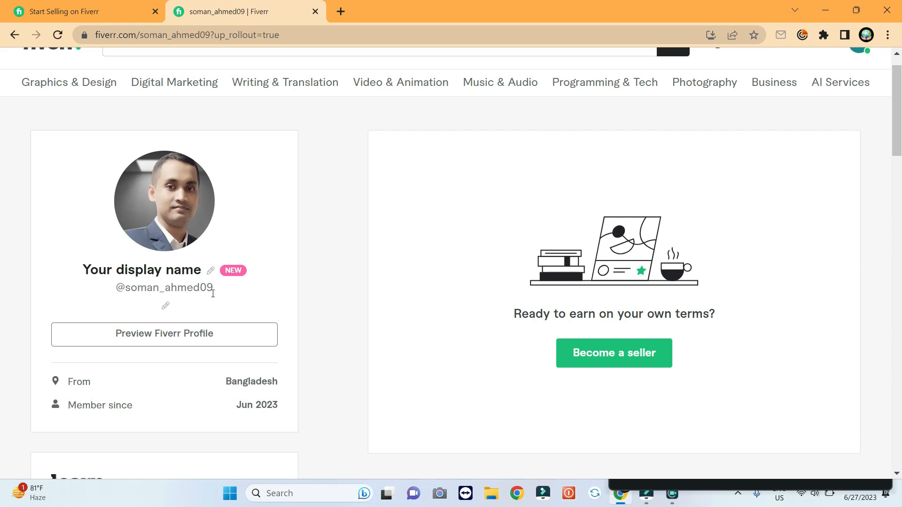
pyautogui.scroll(-2, 286, 334)
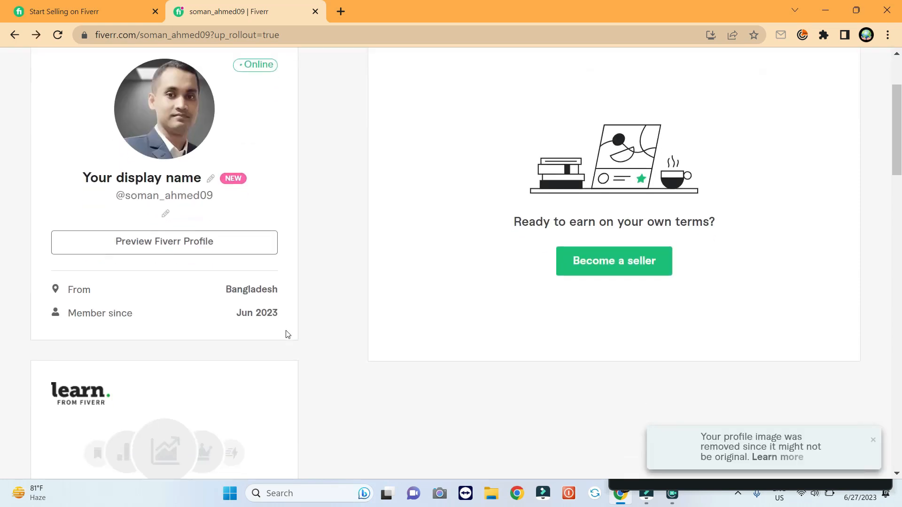
pyautogui.scroll(-4, 288, 334)
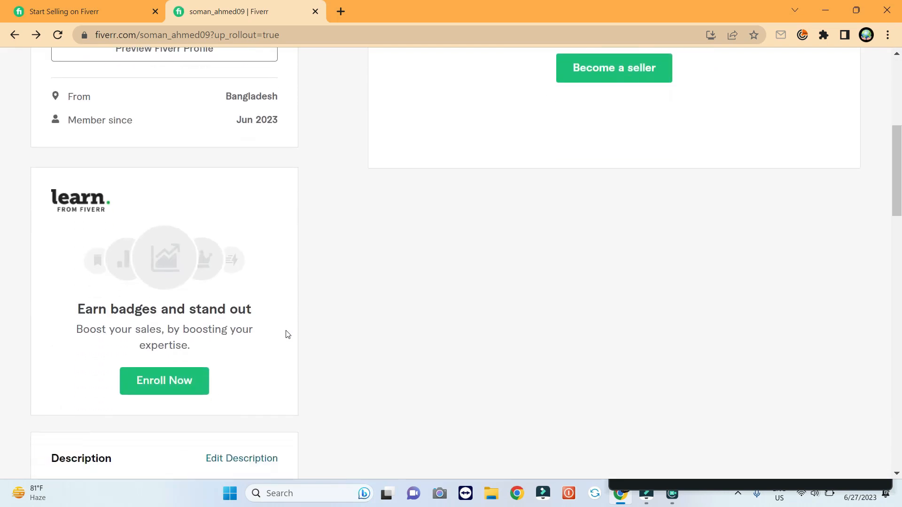
pyautogui.scroll(-4, 288, 334)
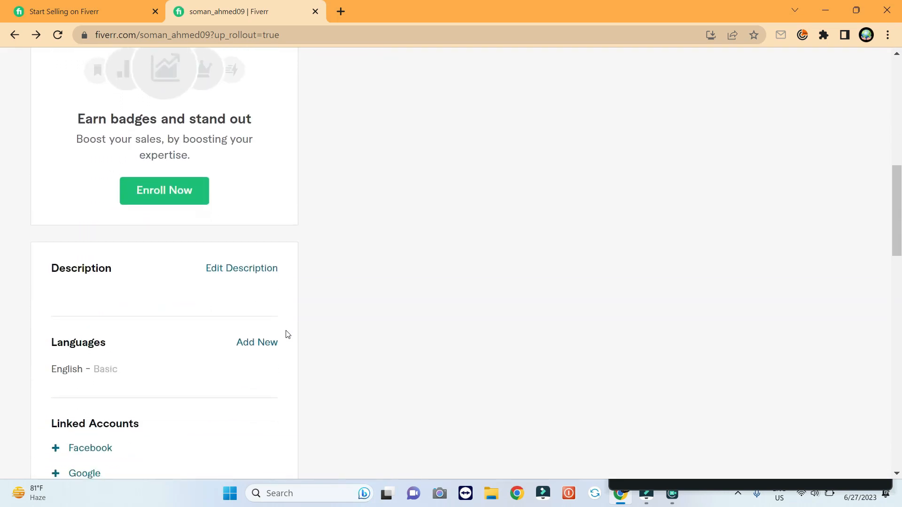
pyautogui.scroll(-2, 288, 334)
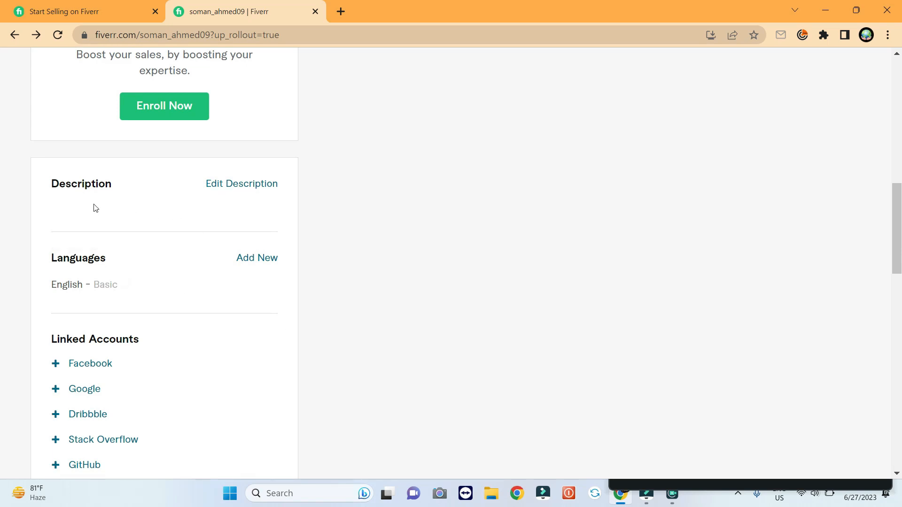
pyautogui.moveTo(223, 195)
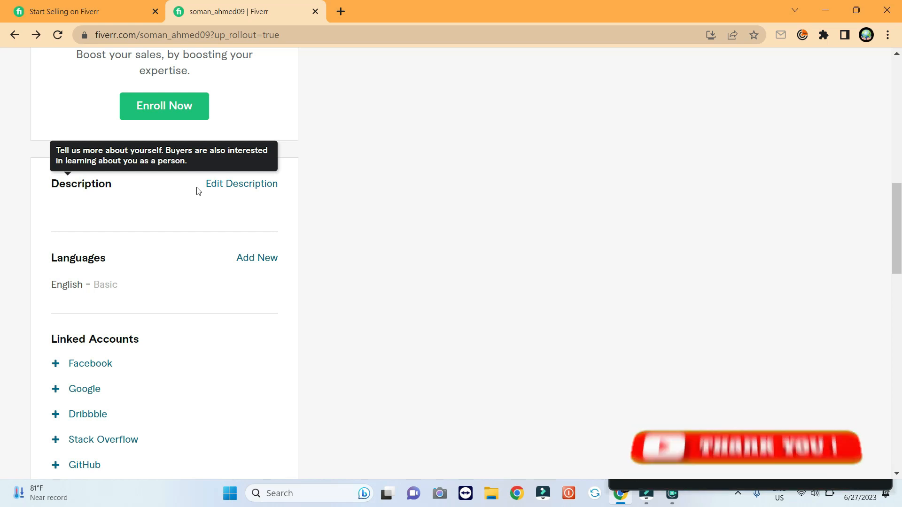
# - Paste the digital-marketing self-introduction (WordPress, Google Ads, GTM, SEO, email marketing) into Description and update it
pyautogui.click(241, 189)
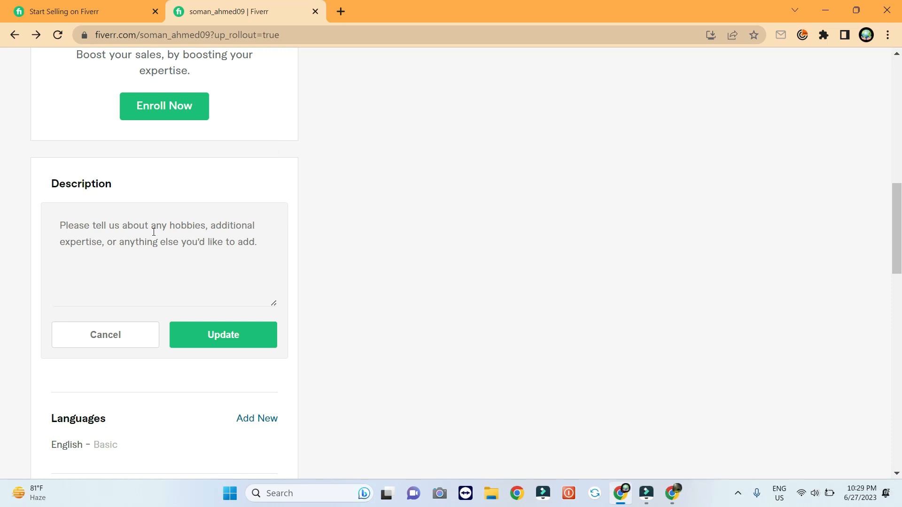
pyautogui.hotkey('ctrl', 'v')
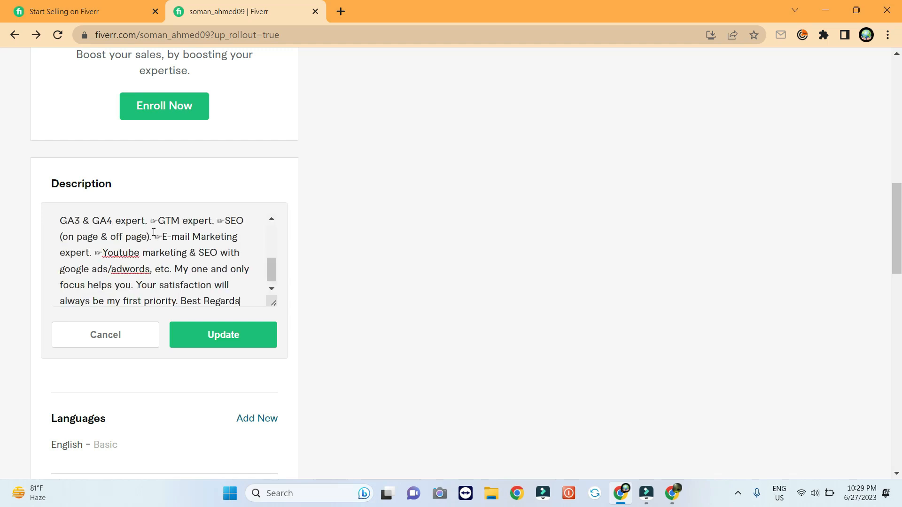
pyautogui.scroll(5, 154, 232)
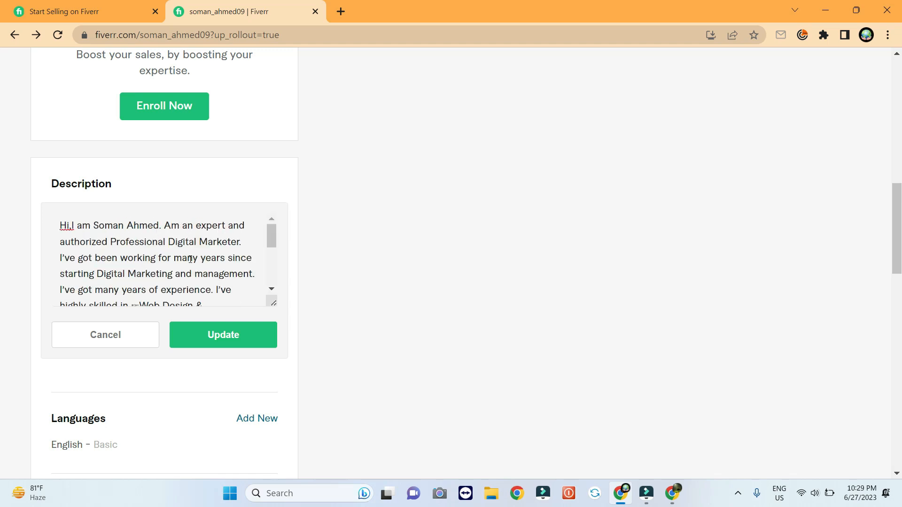
pyautogui.scroll(-2, 189, 259)
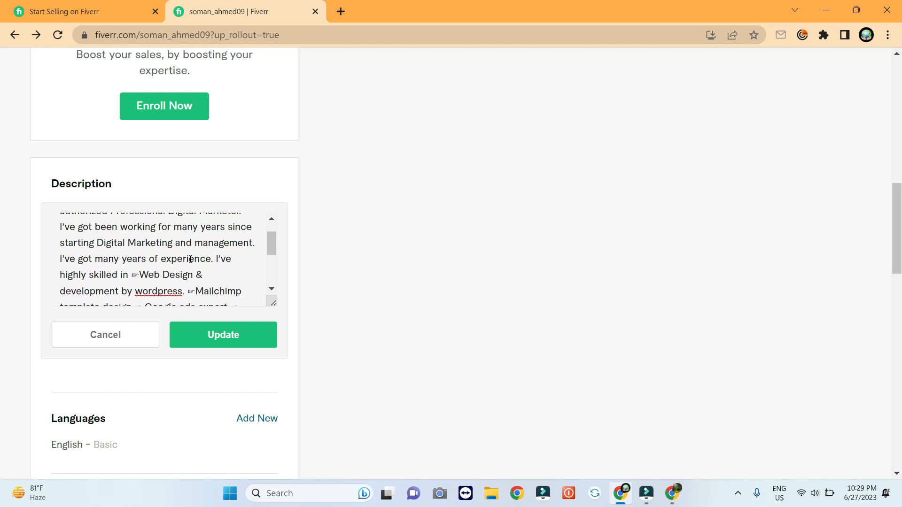
pyautogui.scroll(-2, 190, 259)
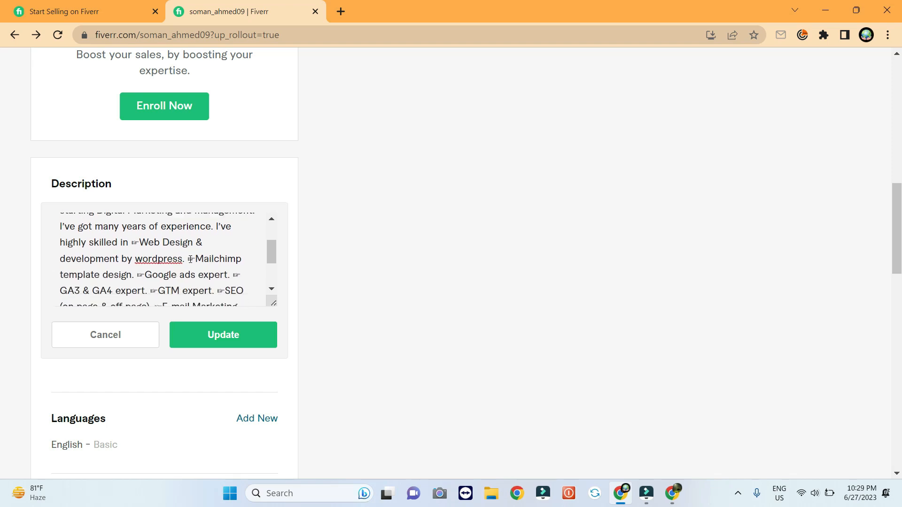
pyautogui.scroll(-4, 190, 259)
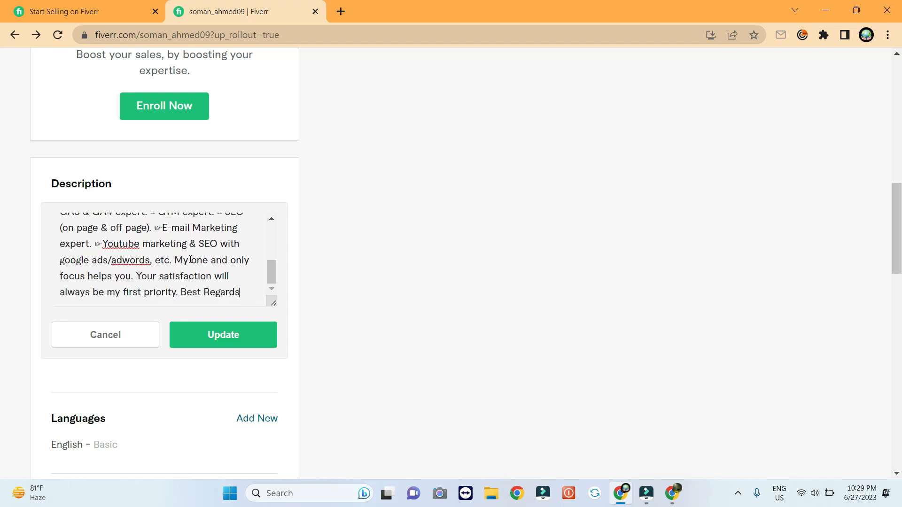
pyautogui.scroll(-1, 190, 259)
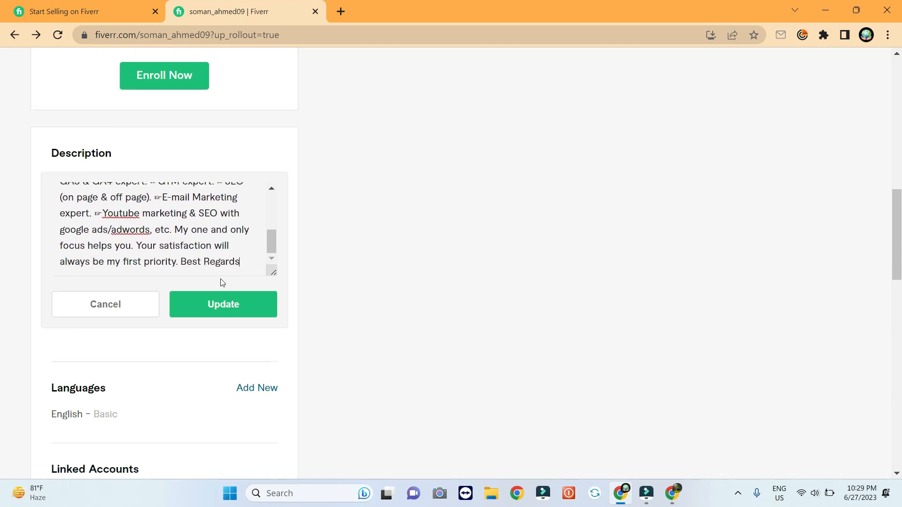
pyautogui.click(232, 307)
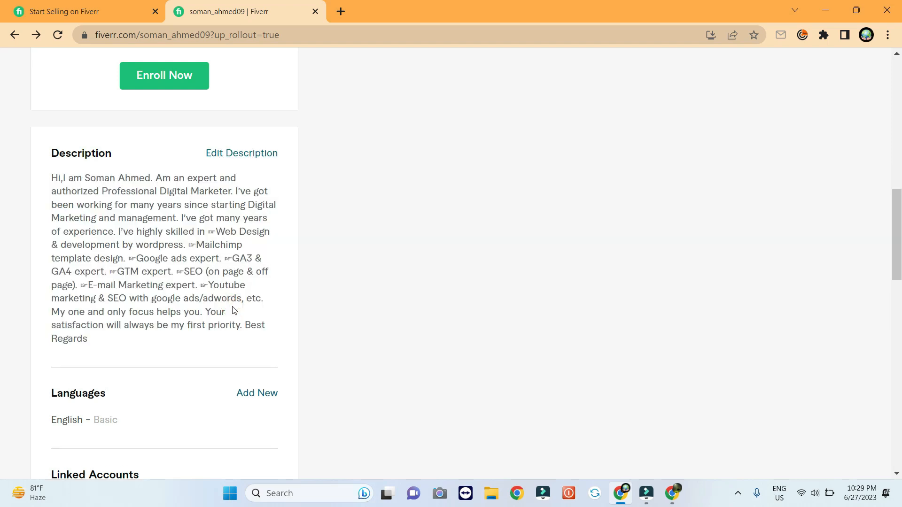
pyautogui.scroll(-1, 192, 311)
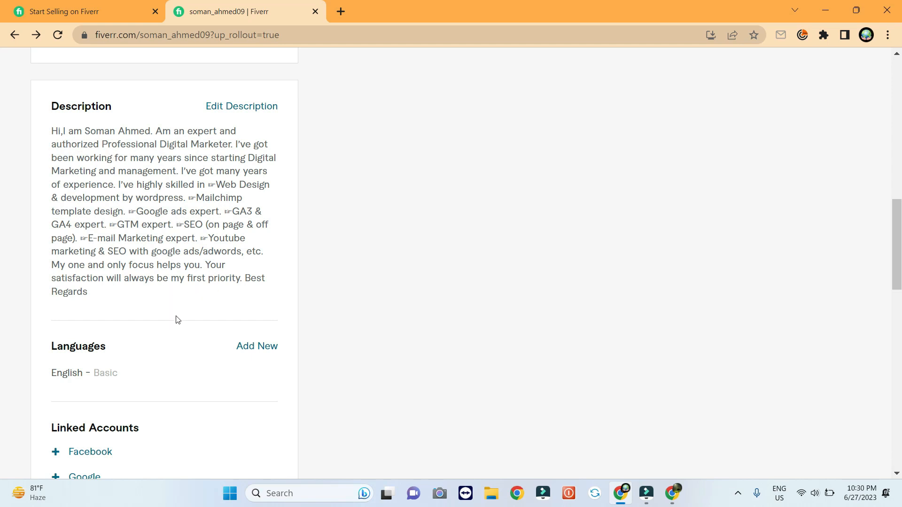
# - Change the English language entry from Basic to Fluent and save it
pyautogui.scroll(-1, 219, 360)
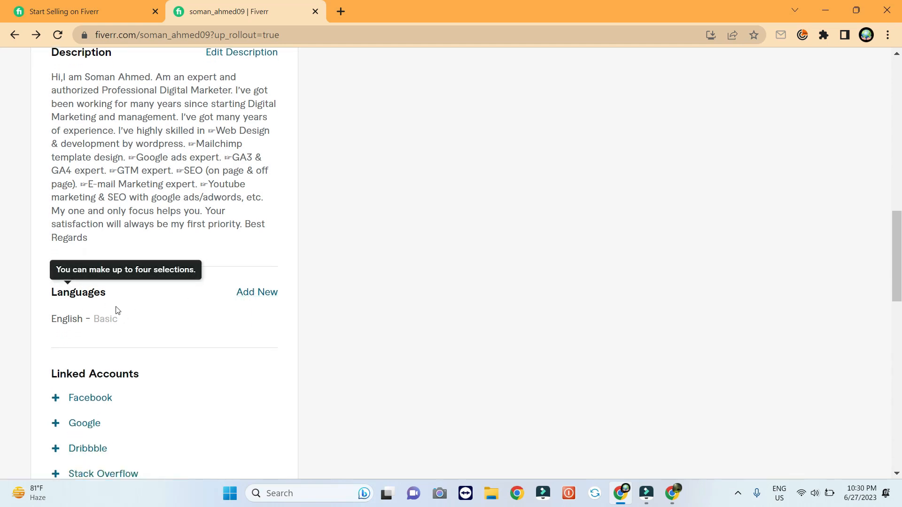
pyautogui.moveTo(96, 327)
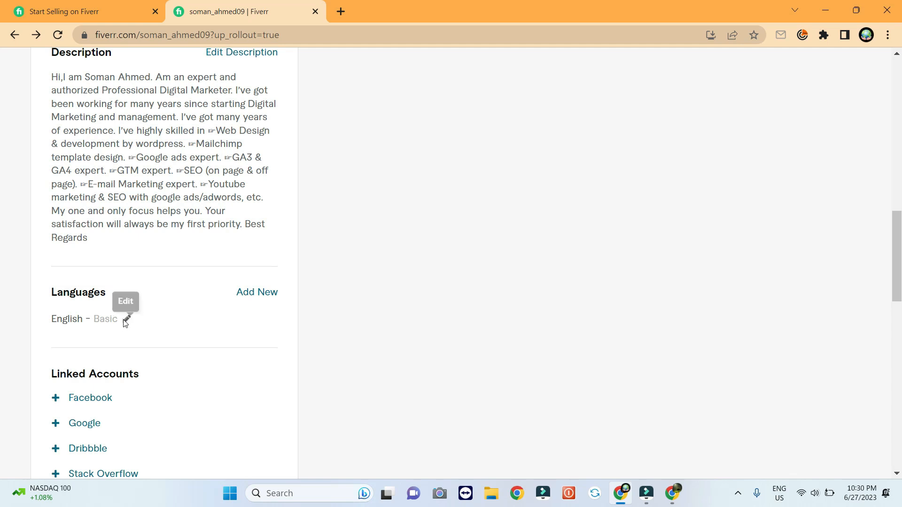
pyautogui.click(126, 321)
pyautogui.scroll(-1, 125, 320)
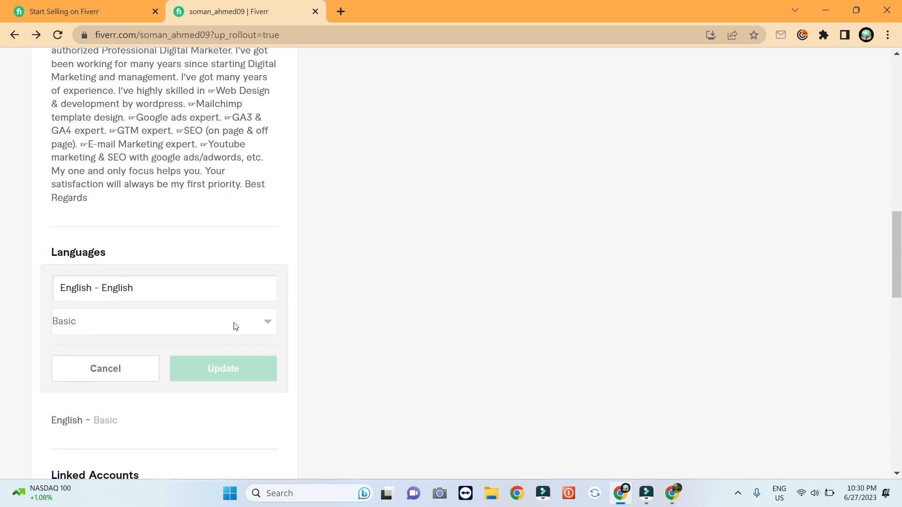
pyautogui.click(248, 324)
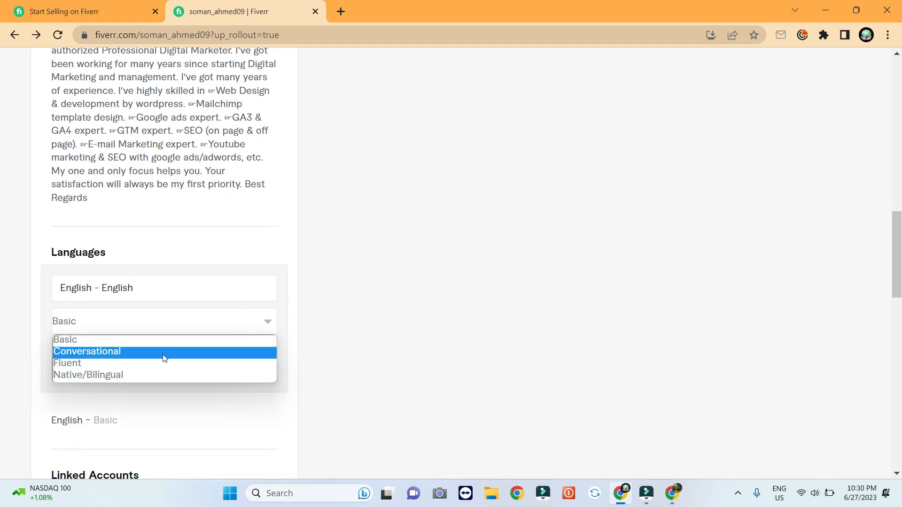
pyautogui.click(102, 365)
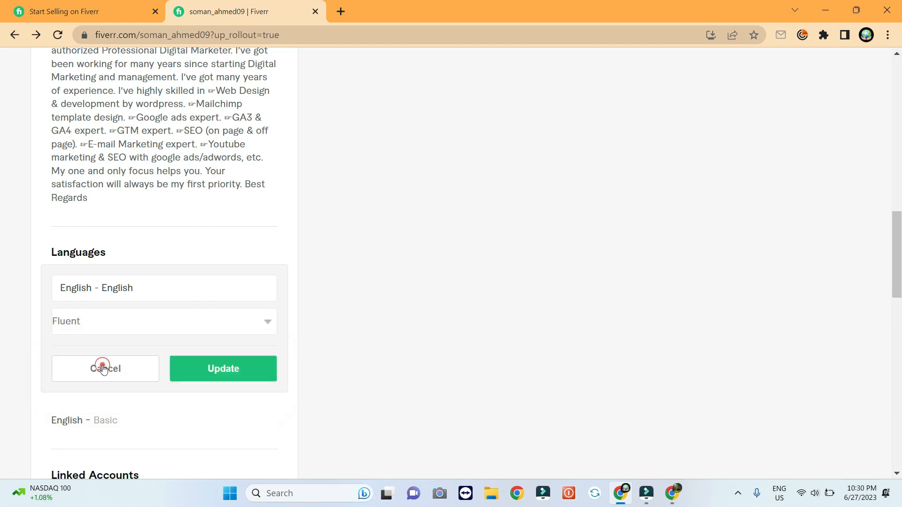
pyautogui.click(222, 373)
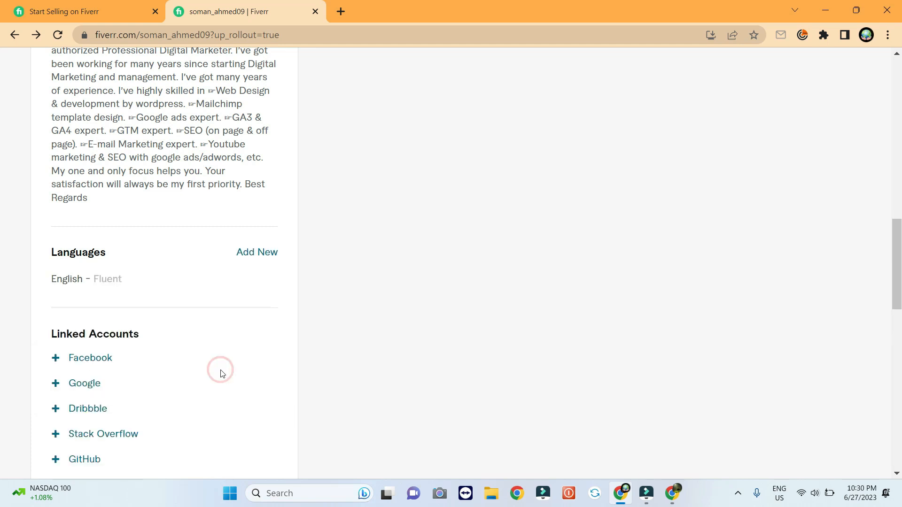
# - Add Bengali (বাংলা) at Native/Bilingual level beneath English in Languages
pyautogui.click(265, 256)
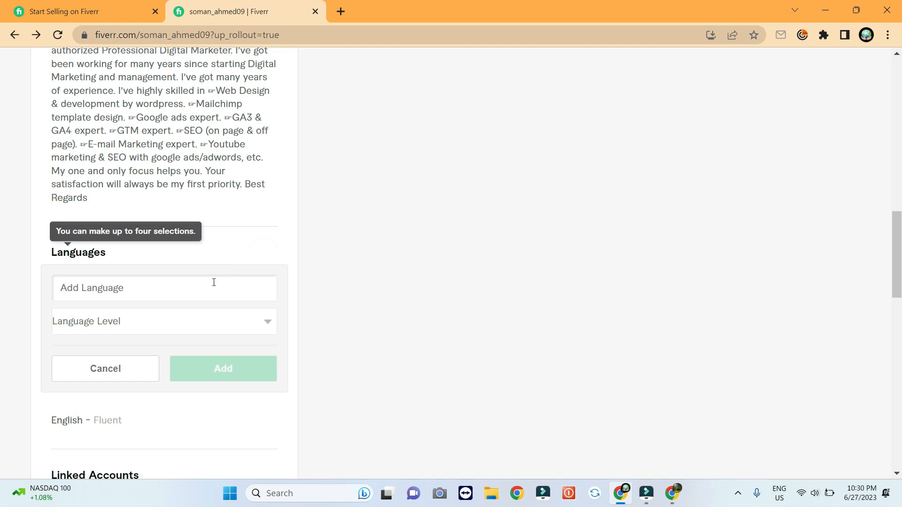
pyautogui.click(191, 293)
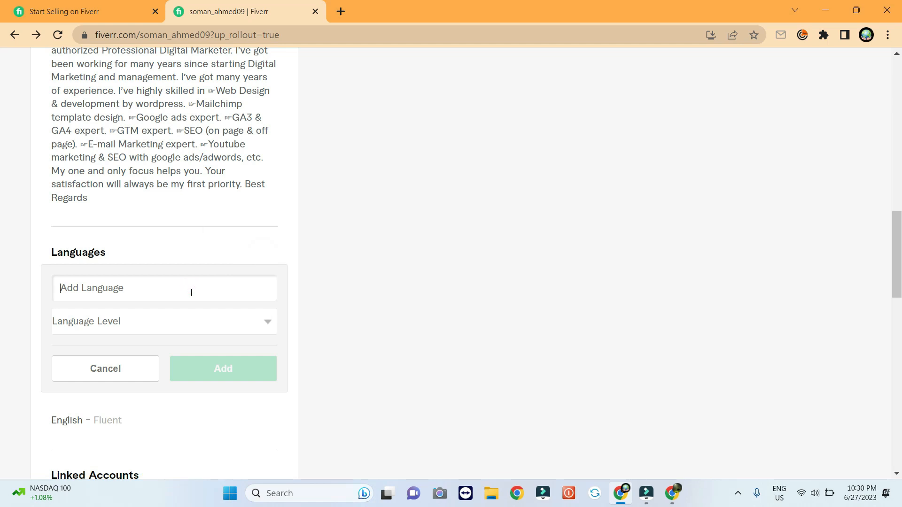
pyautogui.write('Bambara - Bamanankan')
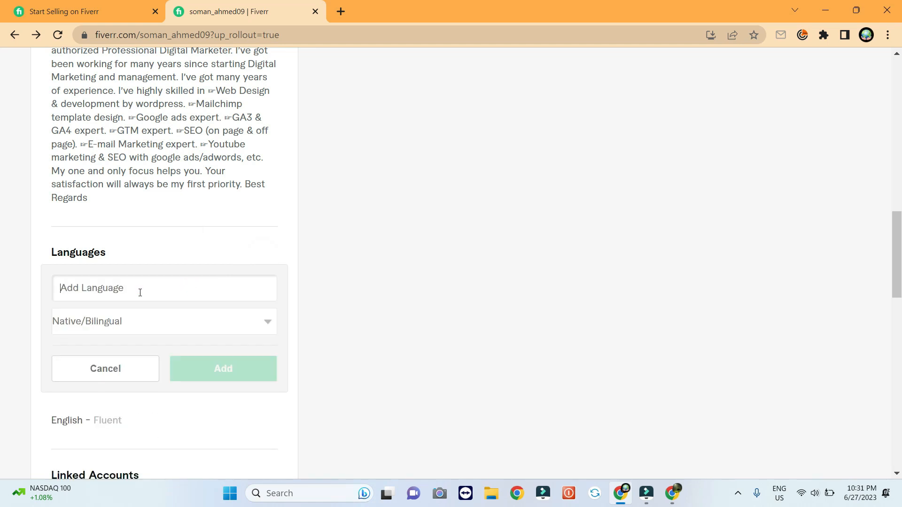
pyautogui.click(139, 293)
pyautogui.write('B')
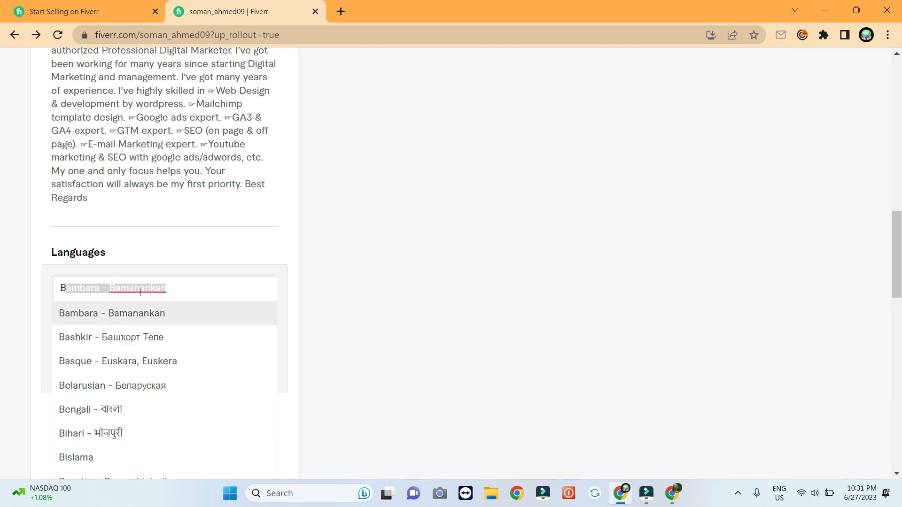
pyautogui.click(93, 418)
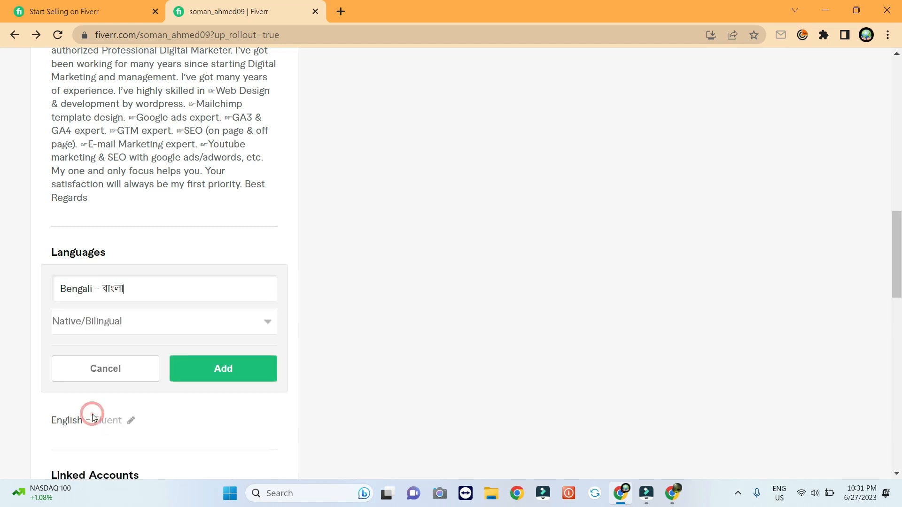
pyautogui.click(179, 320)
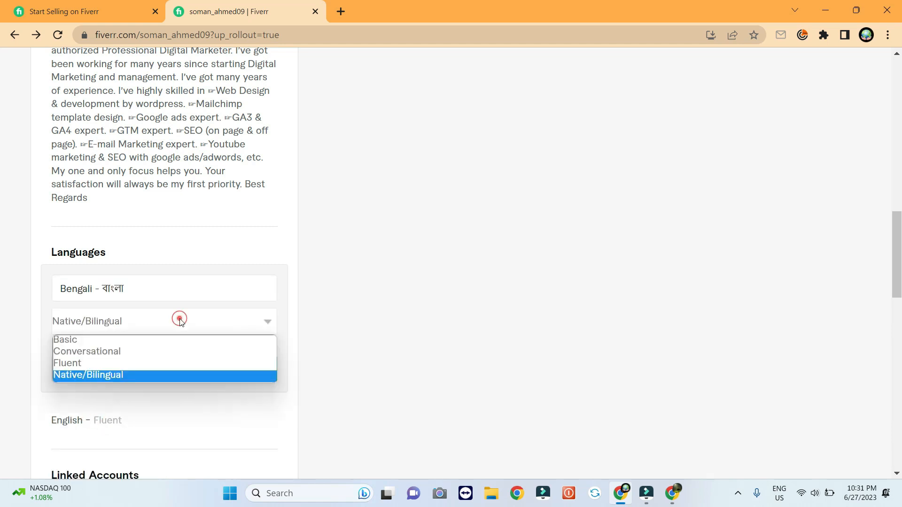
pyautogui.click(134, 375)
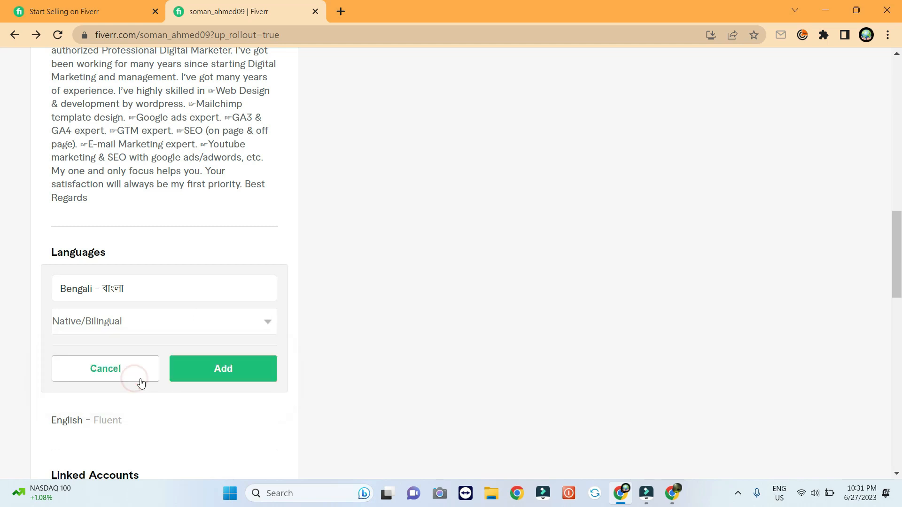
pyautogui.click(220, 379)
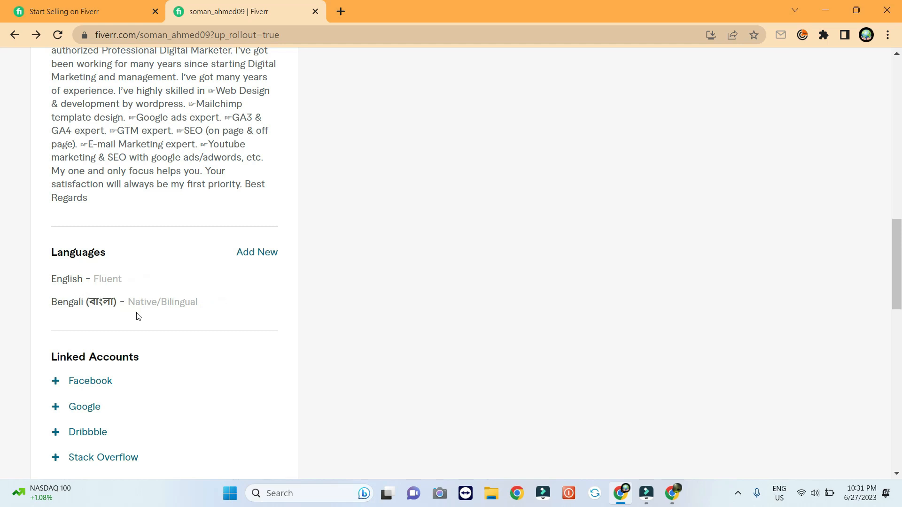
# - Add French - Français at Conversational level as the third language, below Bengali
pyautogui.click(262, 252)
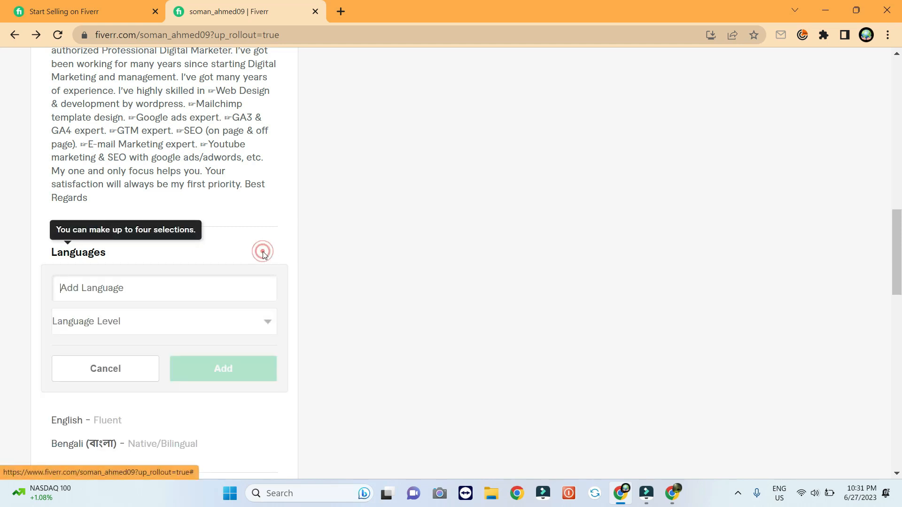
pyautogui.click(188, 292)
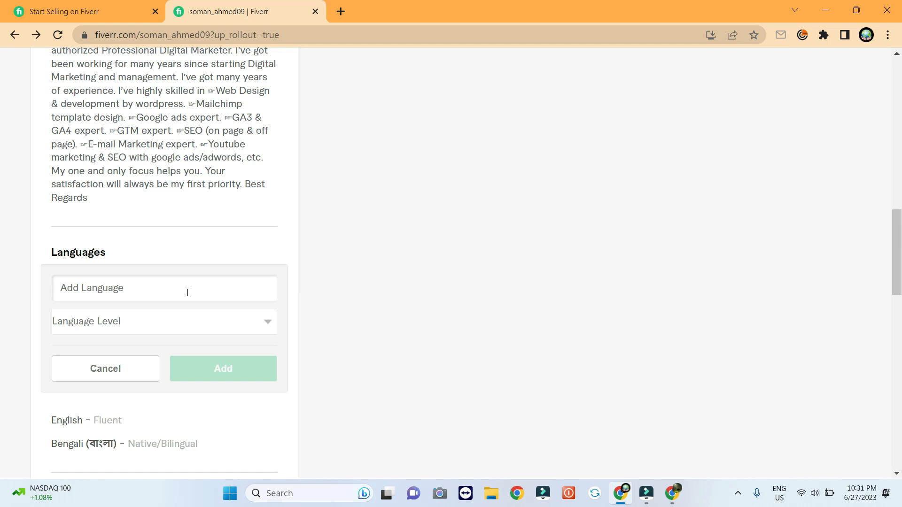
pyautogui.write('Fa')
pyautogui.press('BackSpace')
pyautogui.press('BackSpace')
pyautogui.write('rench - Français')
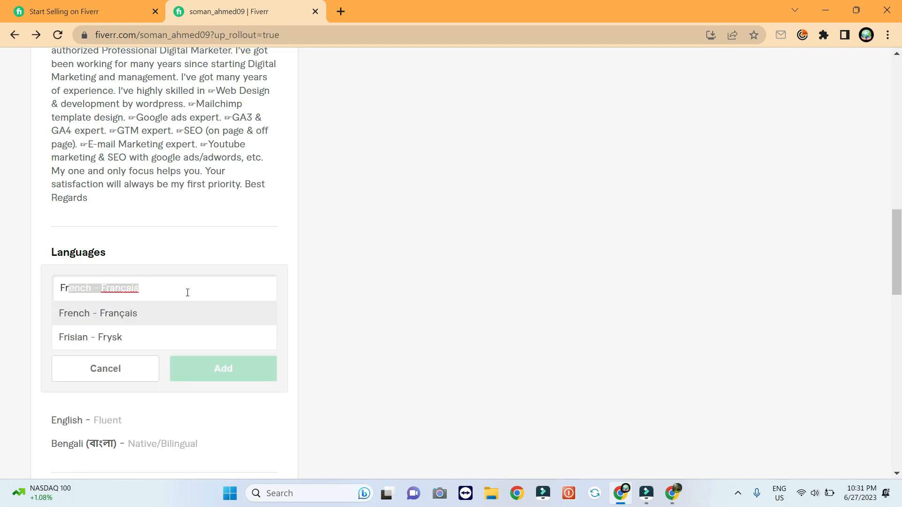
pyautogui.click(129, 314)
pyautogui.click(153, 320)
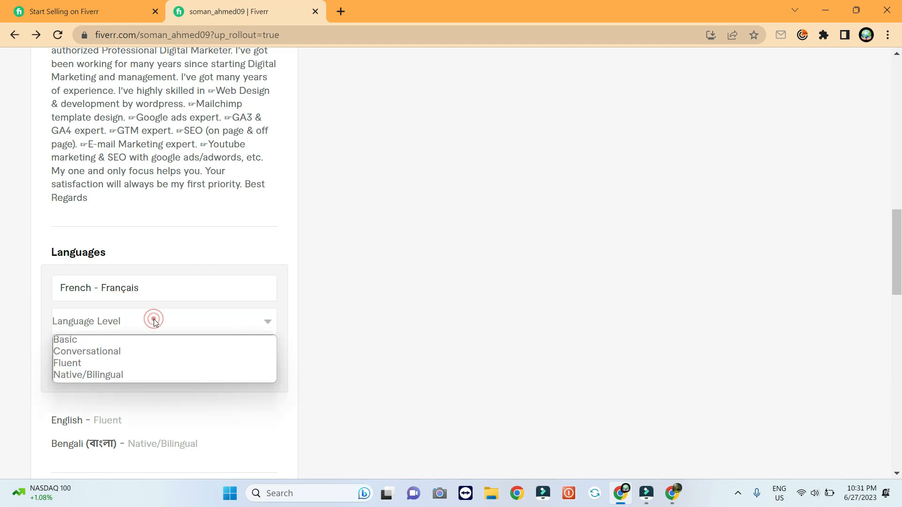
pyautogui.click(154, 357)
pyautogui.click(230, 371)
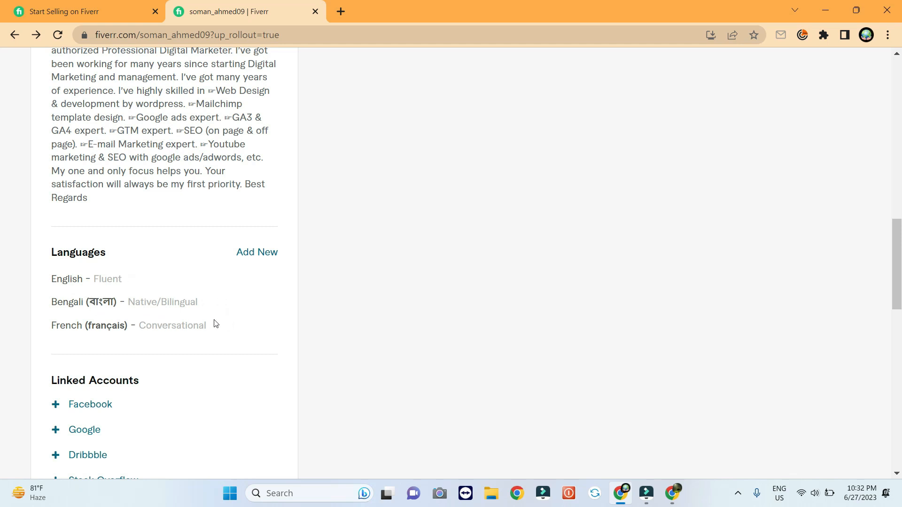
# - Scroll down the profile to the Linked Accounts section below the languages
pyautogui.scroll(-1, 178, 360)
pyautogui.scroll(-4, 179, 360)
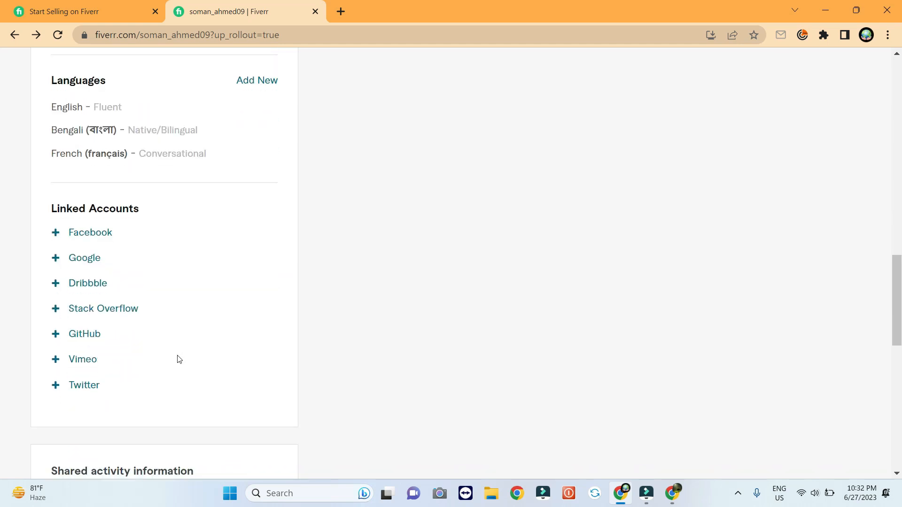
pyautogui.moveTo(98, 212)
# - Start linking Facebook and go to the password field of its login popup
pyautogui.click(85, 236)
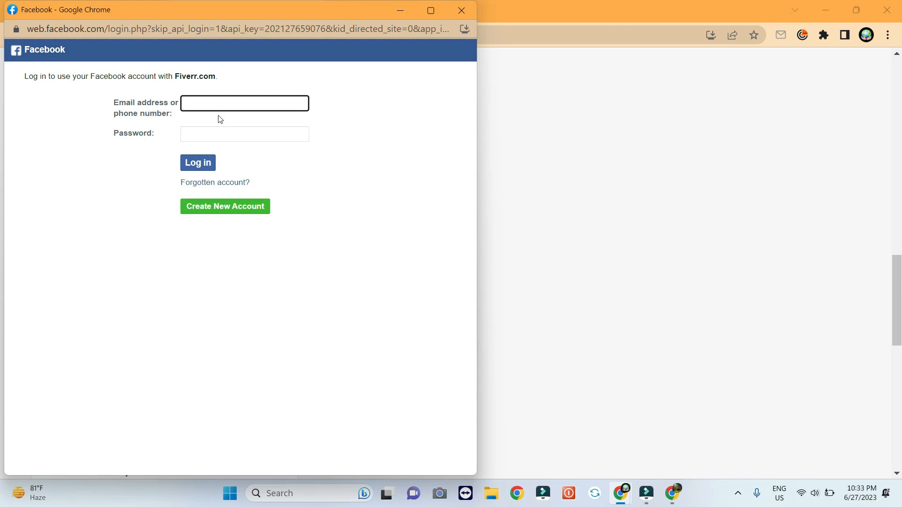
pyautogui.click(229, 134)
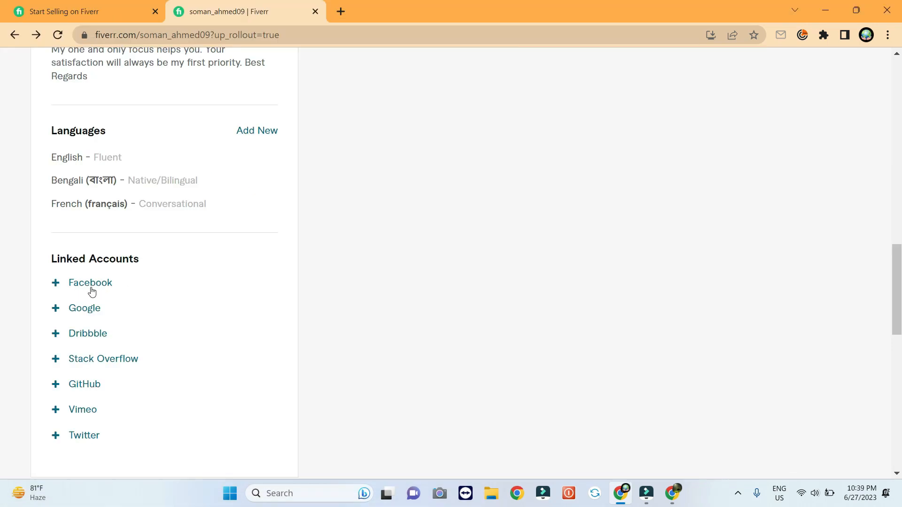
# - Leave the Facebook login and scroll back up to the top of the profile
pyautogui.scroll(-3, 160, 293)
pyautogui.scroll(15, 160, 294)
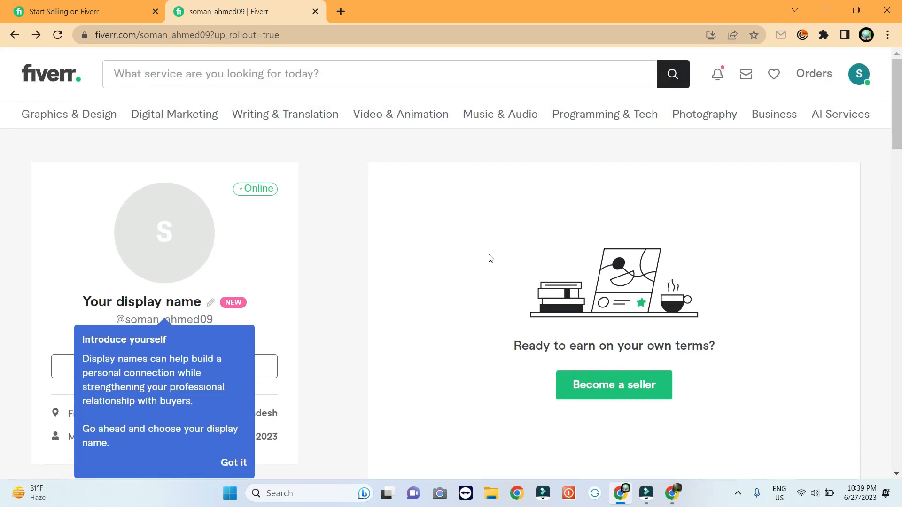
# - Start Become a seller and continue past the overview, tips and don'ts pages to Personal Info
pyautogui.click(618, 393)
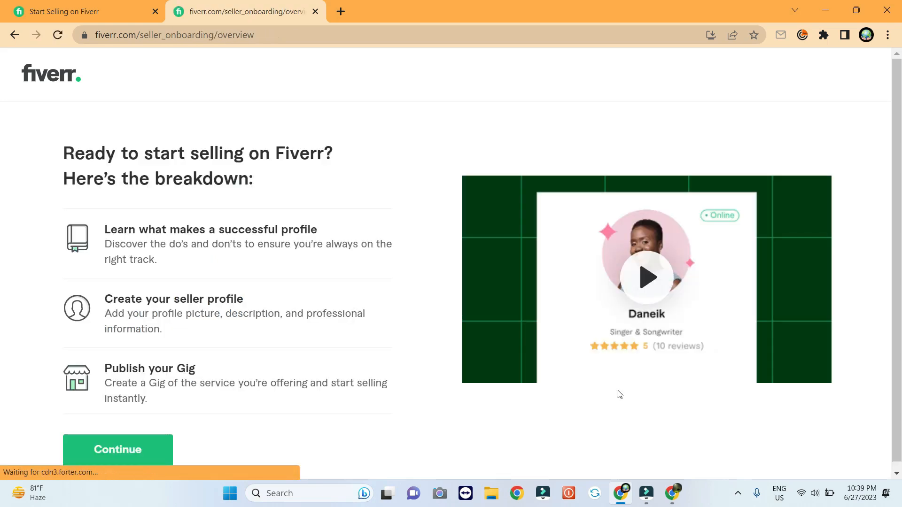
pyautogui.scroll(-1, 442, 248)
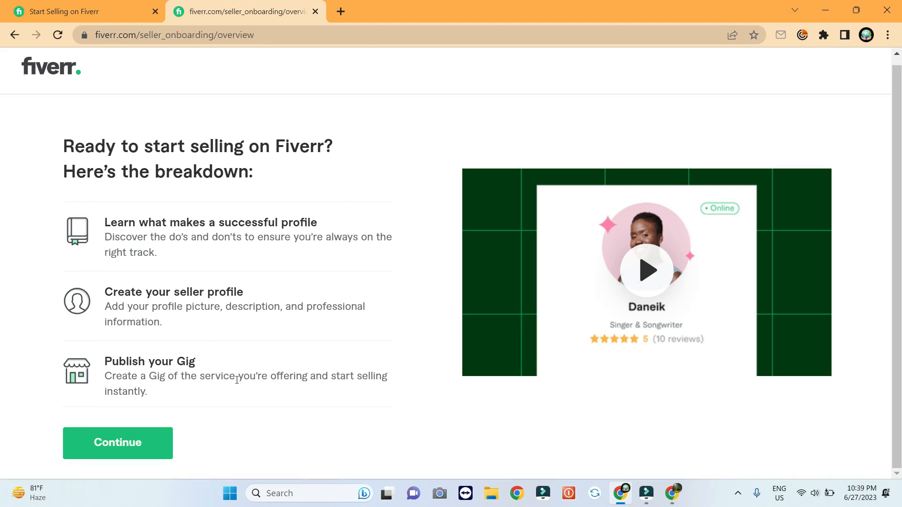
pyautogui.click(143, 444)
pyautogui.click(143, 444)
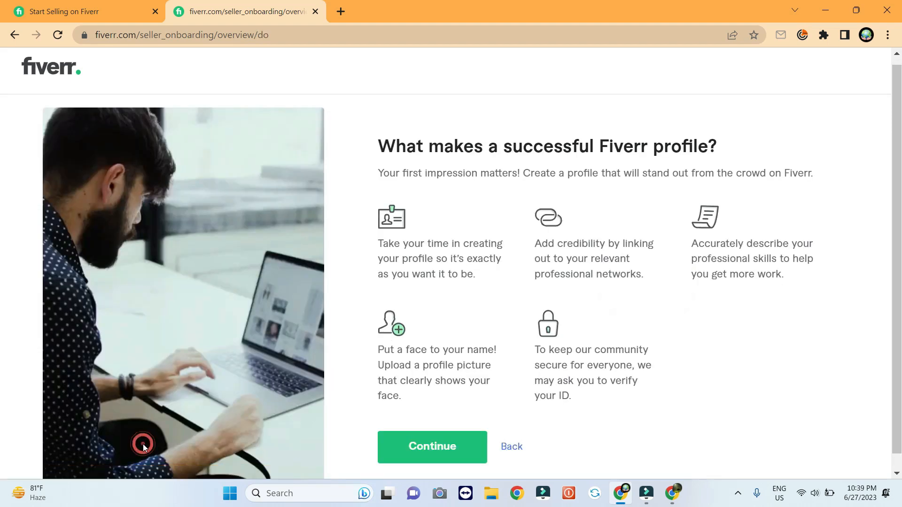
pyautogui.click(421, 458)
pyautogui.scroll(-1, 421, 457)
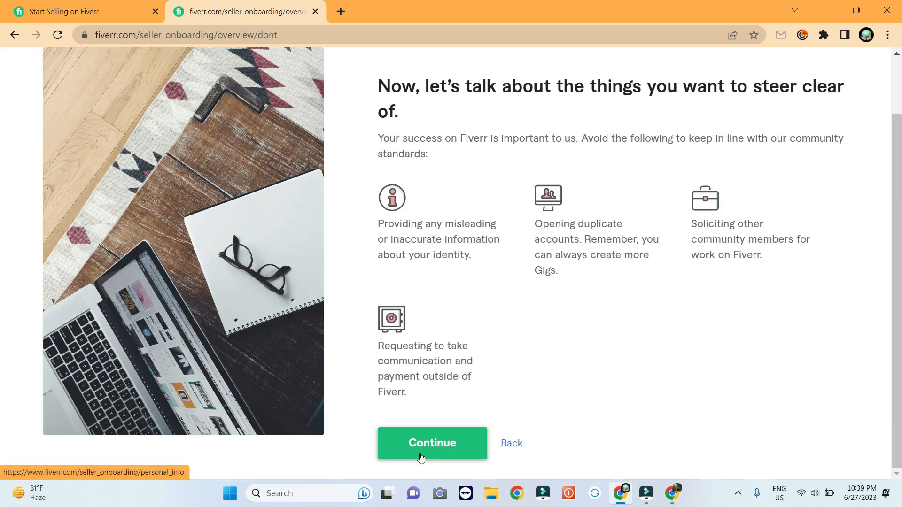
pyautogui.click(421, 457)
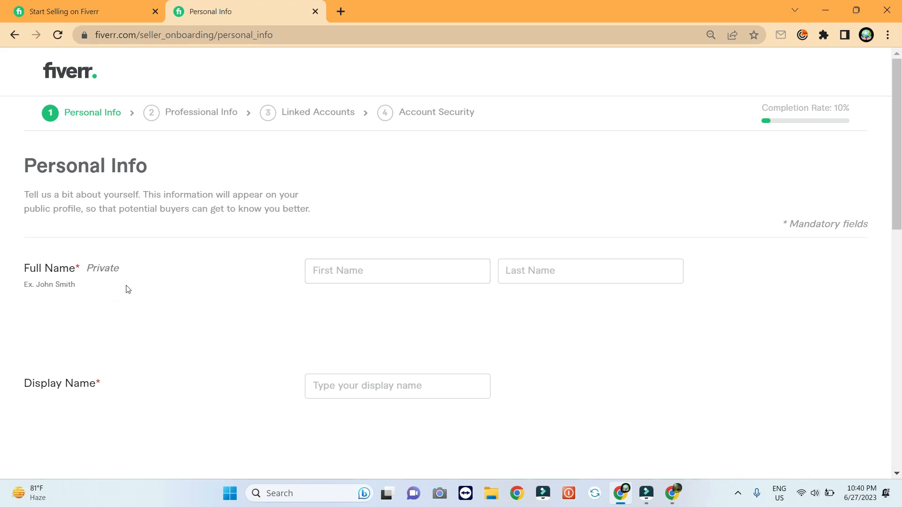
# - Enter the seller's first and last name in the Full Name fields
pyautogui.click(395, 268)
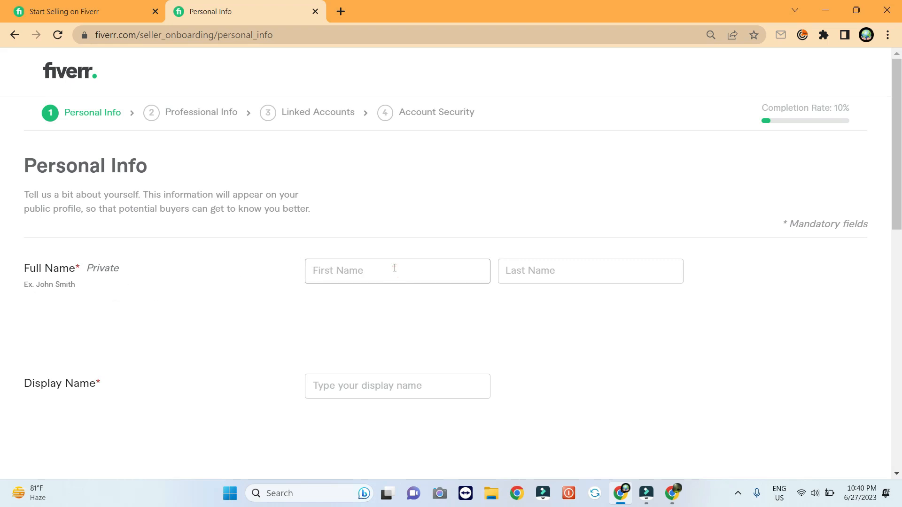
pyautogui.press('Tab')
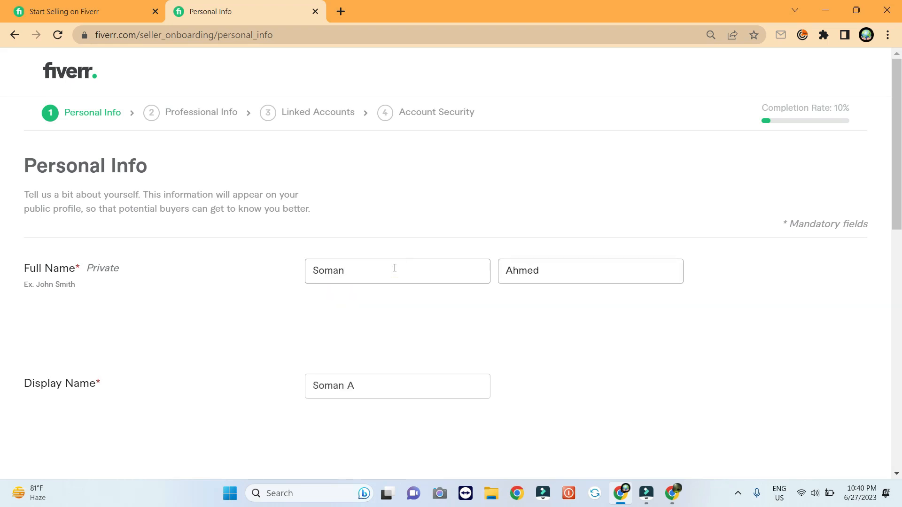
# - Trim the Display Name to just the first name by deleting the last-name initial
pyautogui.scroll(-2, 395, 268)
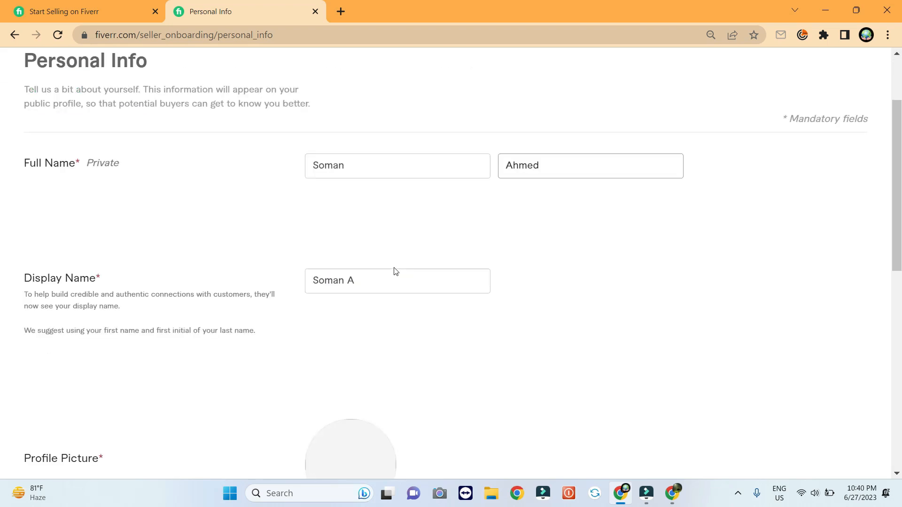
pyautogui.scroll(-2, 395, 271)
pyautogui.click(381, 169)
pyautogui.scroll(2, 381, 170)
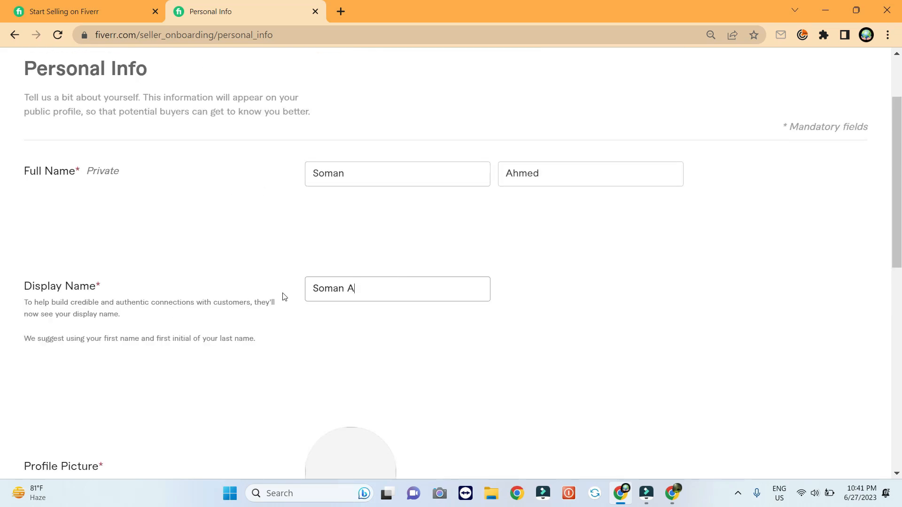
pyautogui.press('BackSpace')
pyautogui.scroll(-1, 372, 289)
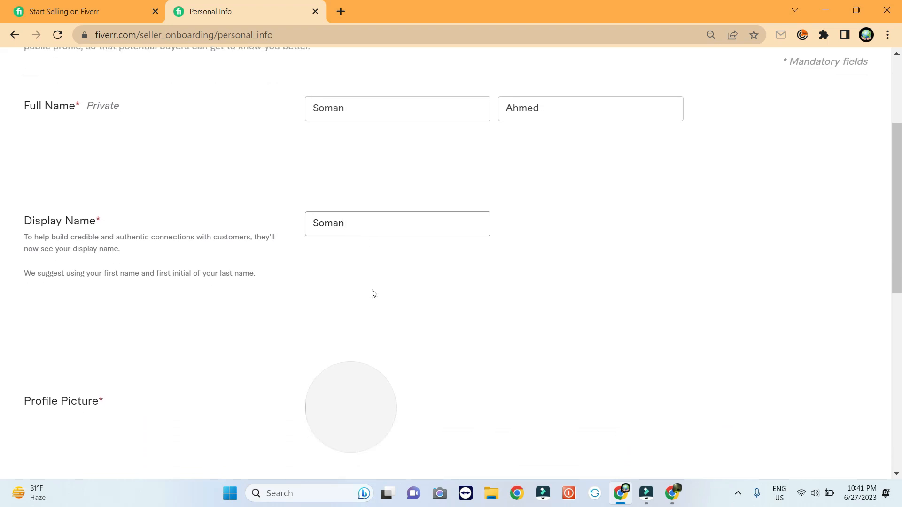
pyautogui.scroll(-3, 374, 294)
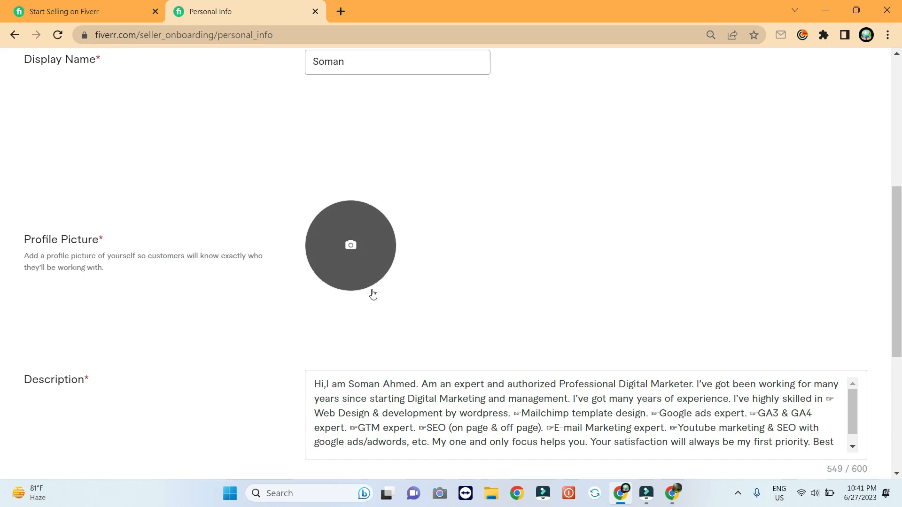
# - Upload the portrait photo as the profile picture and scroll through the remaining form
pyautogui.click(353, 231)
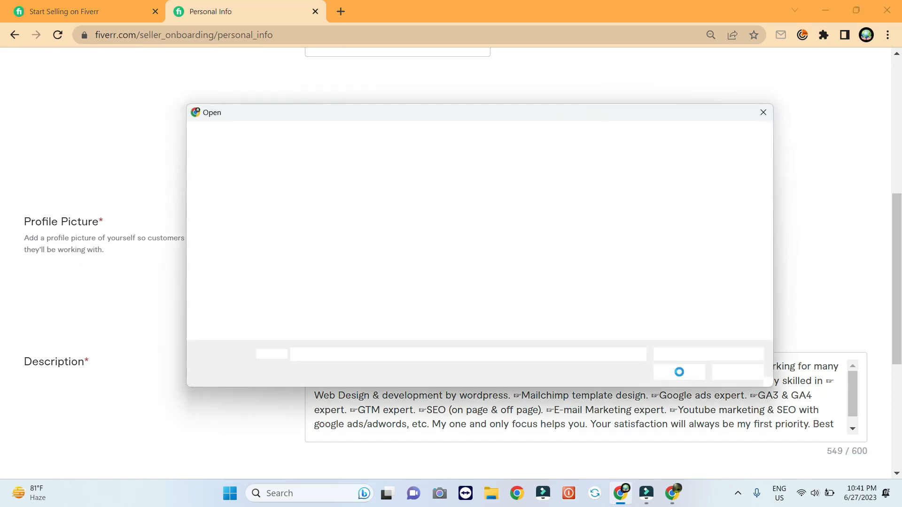
pyautogui.click(466, 284)
pyautogui.click(679, 372)
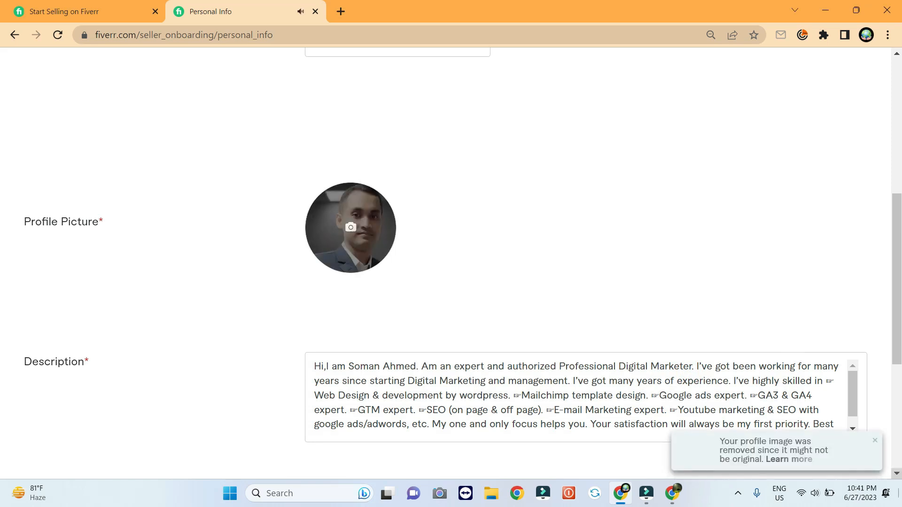
pyautogui.scroll(-4, 481, 290)
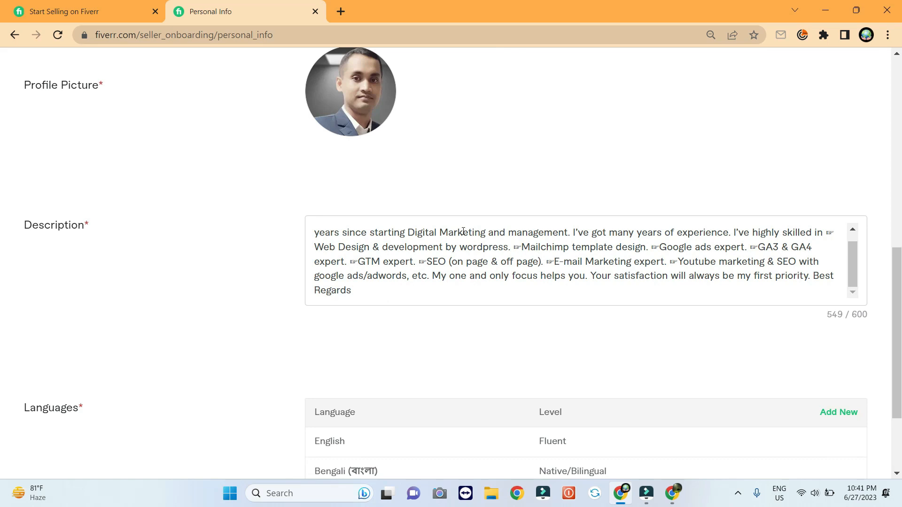
pyautogui.scroll(1, 608, 276)
pyautogui.scroll(-1, 608, 277)
pyautogui.scroll(-3, 256, 277)
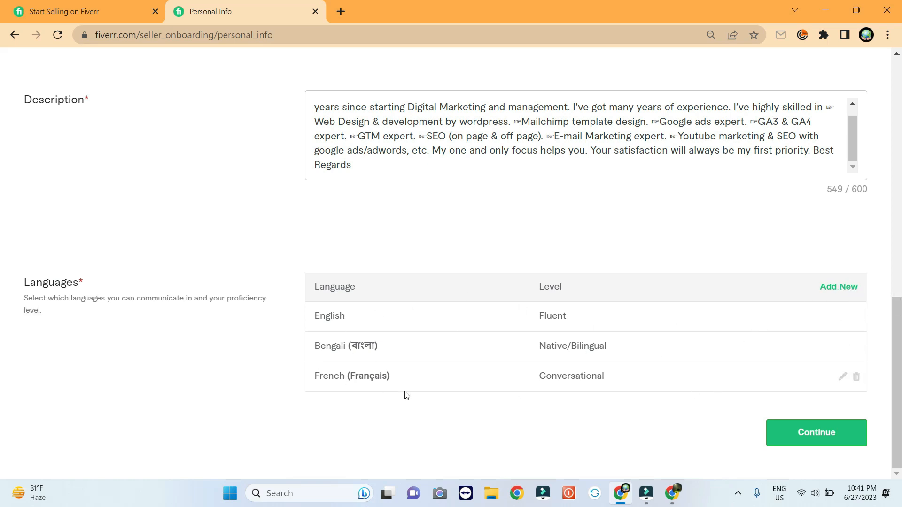
# - Continue to Professional Info and choose Digital Marketing as the occupation
pyautogui.click(820, 438)
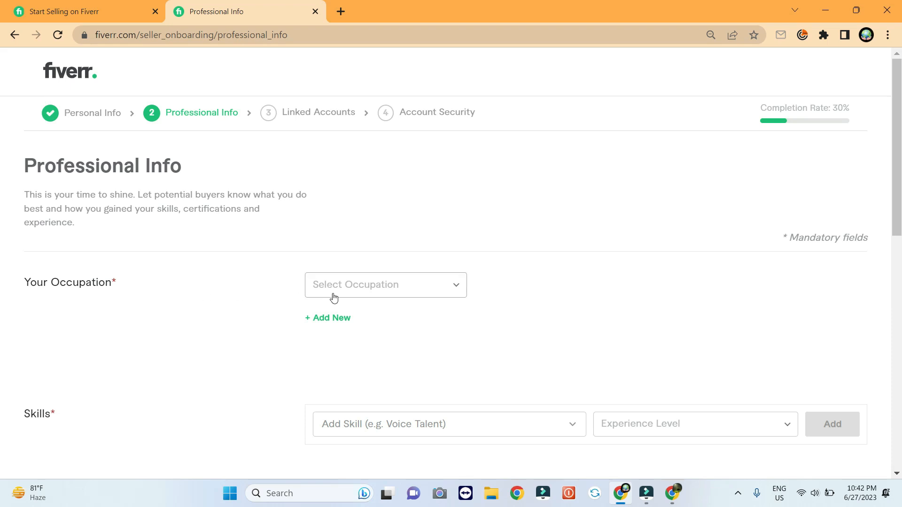
pyautogui.click(432, 285)
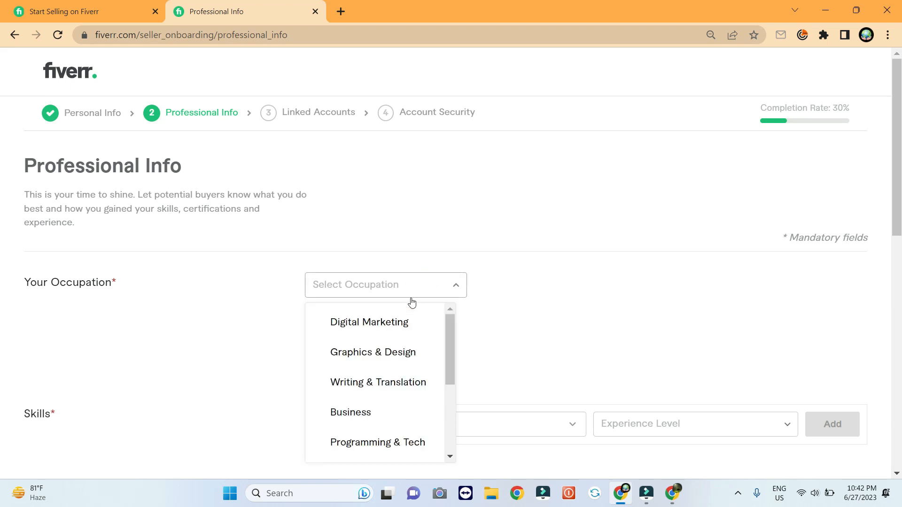
pyautogui.click(407, 329)
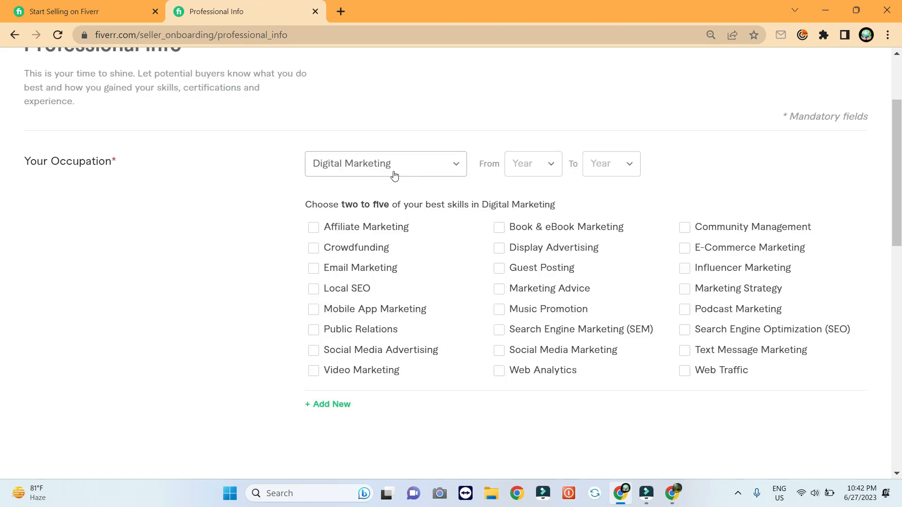
# - Set the Digital Marketing occupation years from 2017 to 2023
pyautogui.click(546, 170)
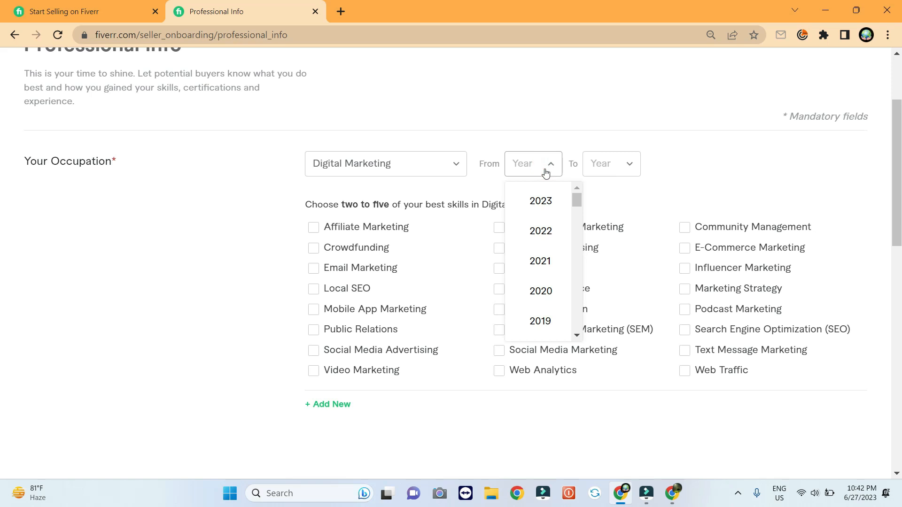
pyautogui.scroll(1, 542, 237)
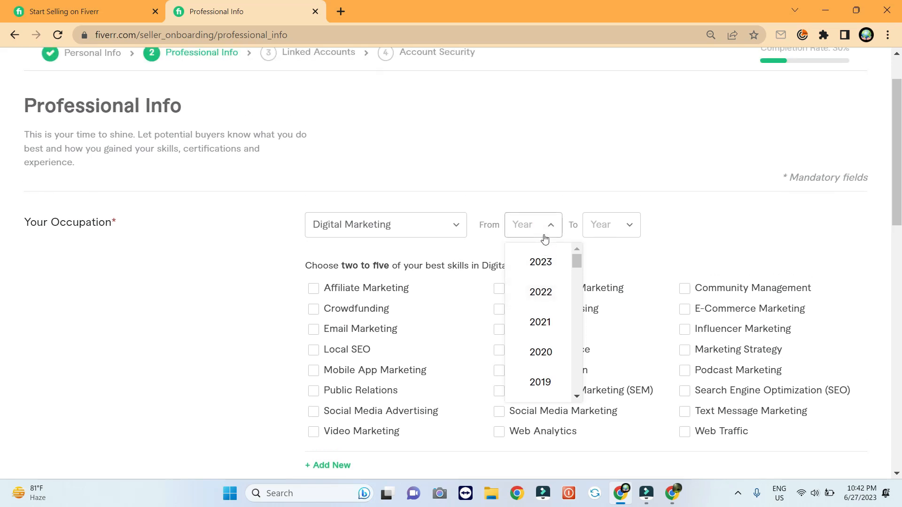
pyautogui.scroll(1, 537, 301)
pyautogui.scroll(-1, 536, 302)
pyautogui.scroll(-1, 537, 302)
pyautogui.scroll(-3, 537, 301)
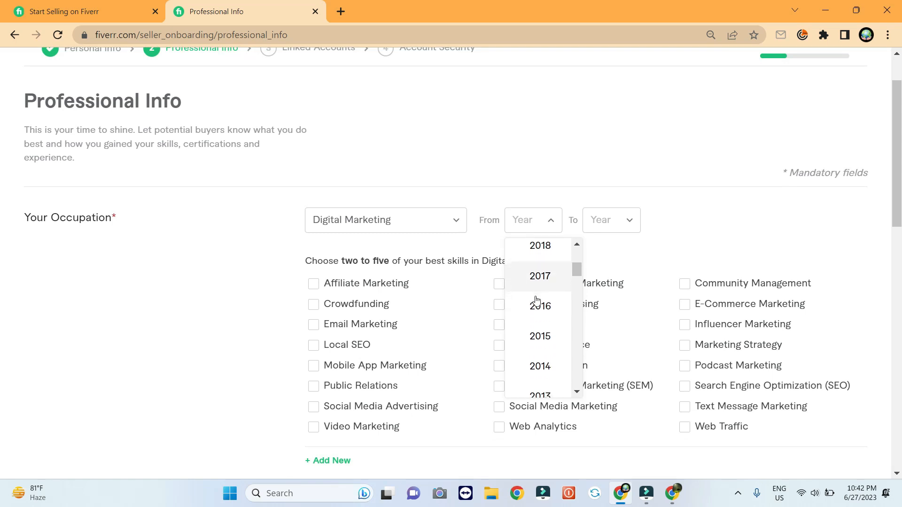
pyautogui.click(551, 276)
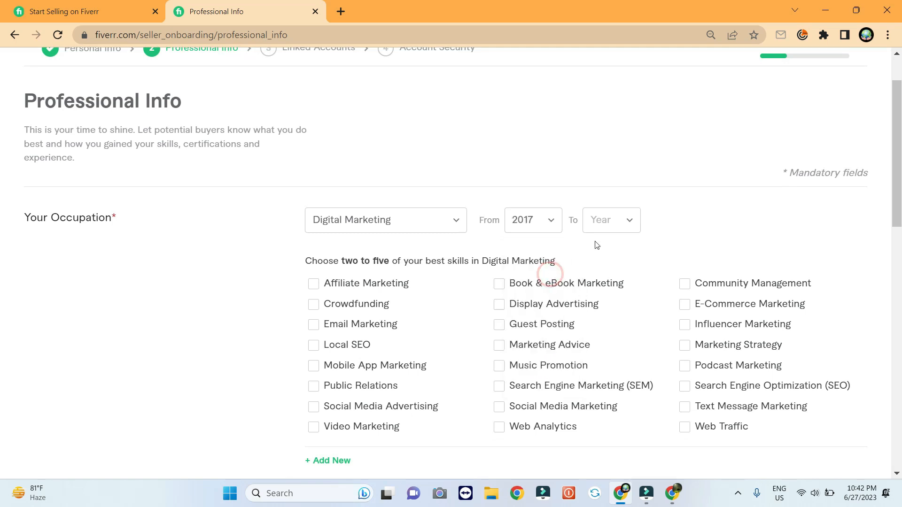
pyautogui.click(610, 222)
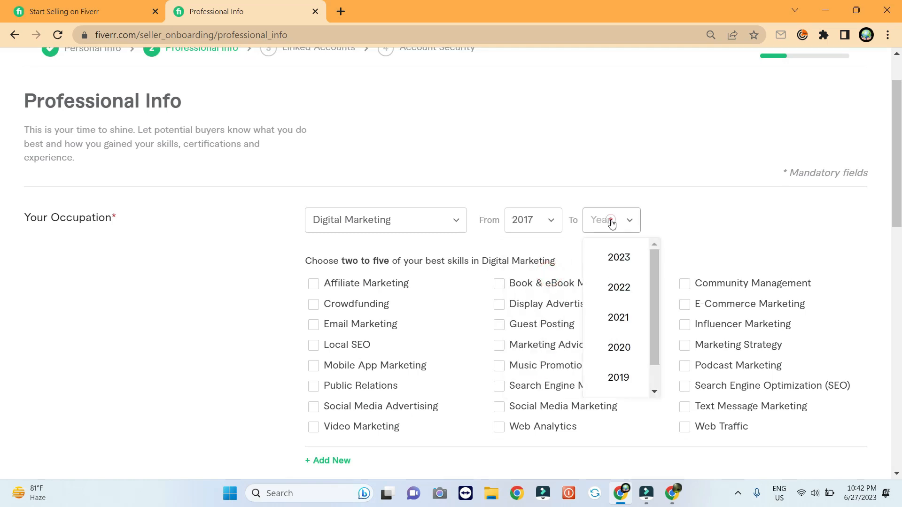
pyautogui.click(624, 260)
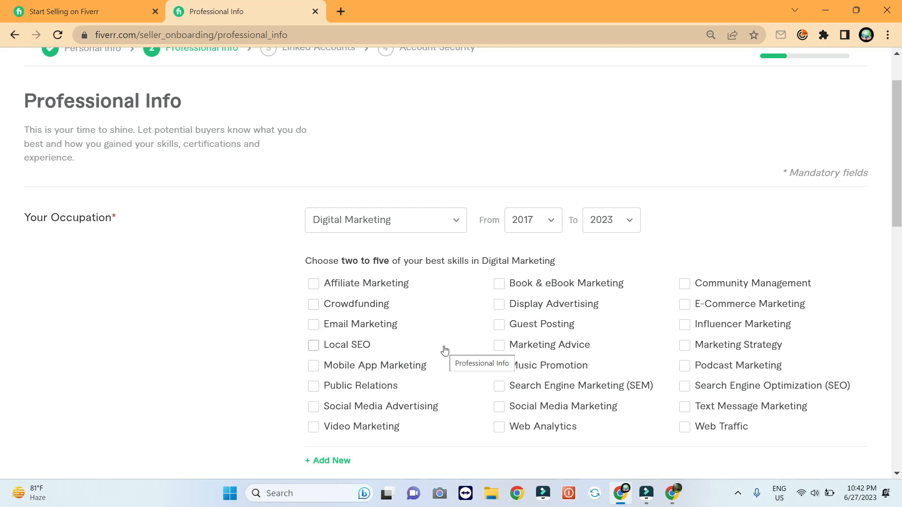
# - Tick Email Marketing, Local SEO, Web Analytics, Display Advertising and Search Engine Optimization (SEO)
pyautogui.click(314, 325)
pyautogui.click(314, 348)
pyautogui.click(500, 430)
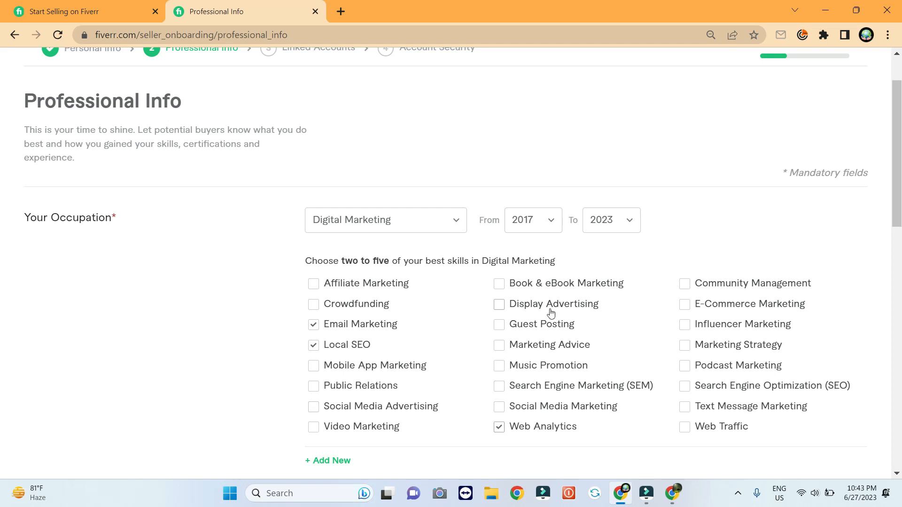
pyautogui.click(498, 306)
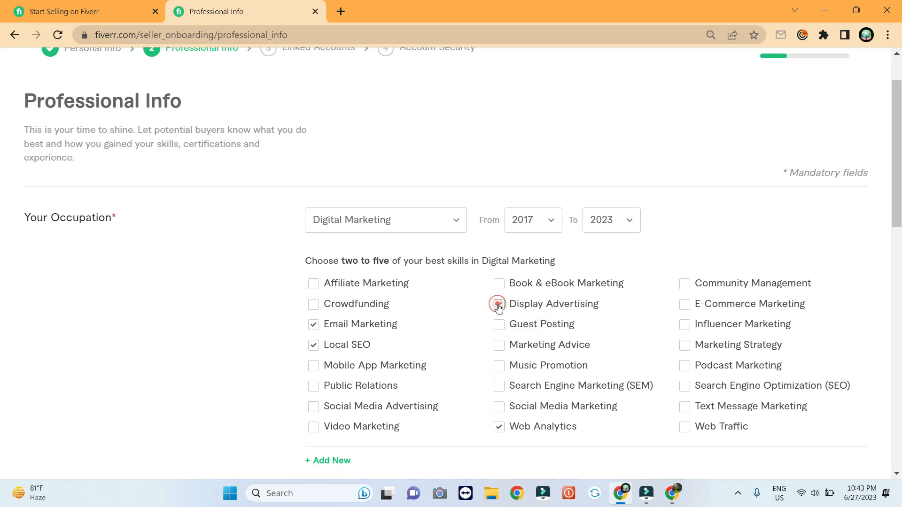
pyautogui.click(686, 387)
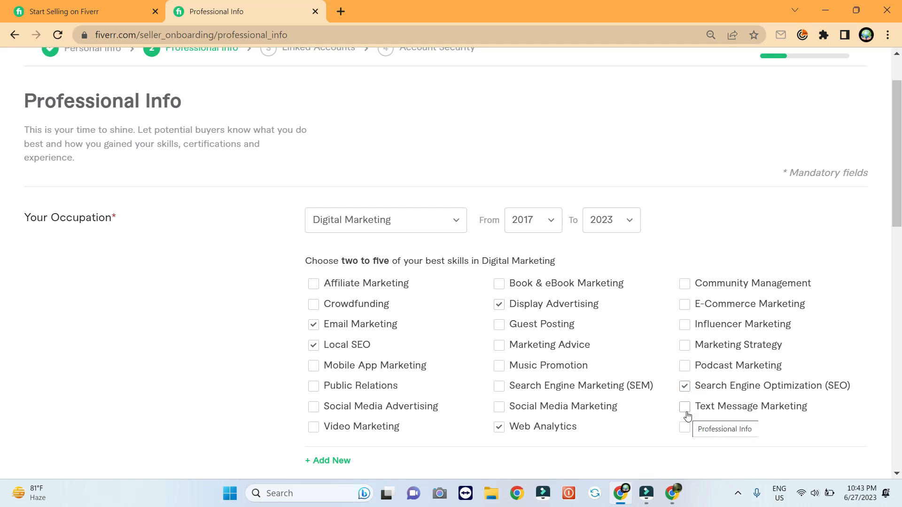
# - Attempt to also tick Web Traffic, Podcast Marketing and Marketing Strategy, then scroll down to Skills
pyautogui.click(687, 428)
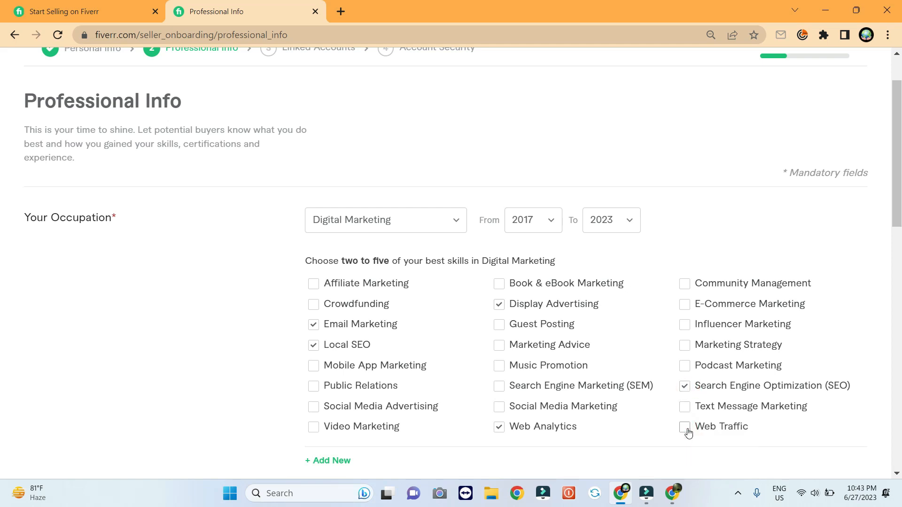
pyautogui.click(687, 429)
pyautogui.scroll(-1, 475, 319)
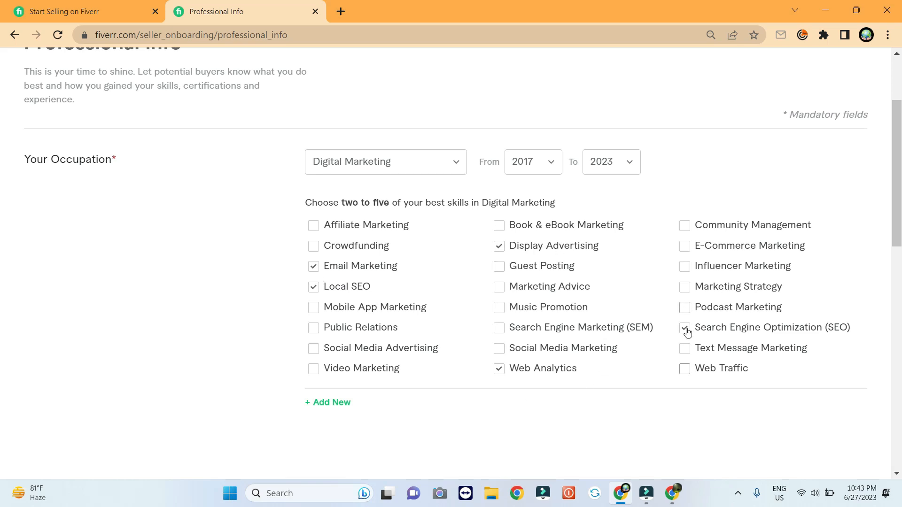
pyautogui.click(686, 305)
pyautogui.click(685, 288)
pyautogui.scroll(-1, 653, 306)
pyautogui.scroll(-3, 653, 306)
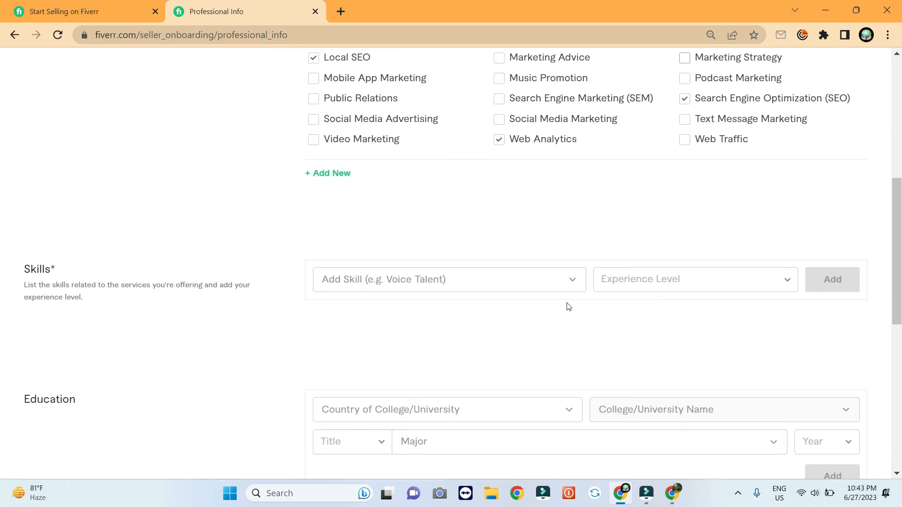
pyautogui.scroll(-1, 401, 275)
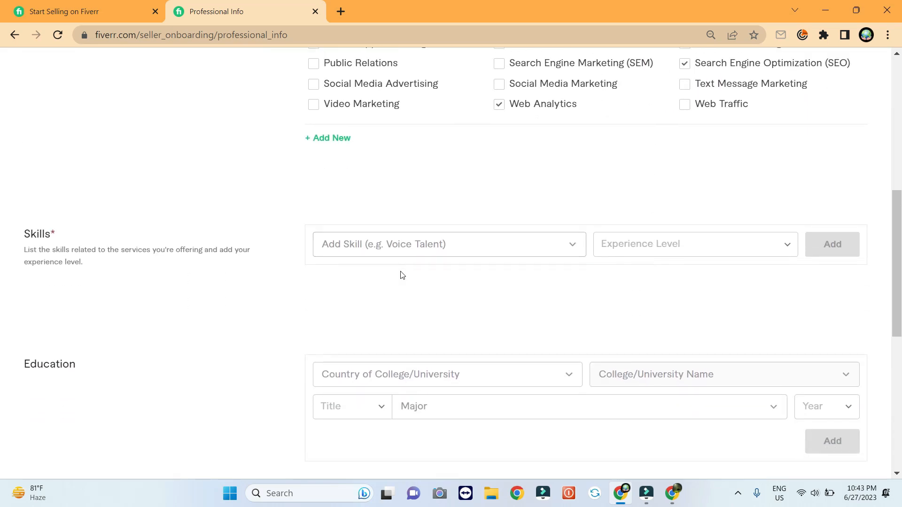
pyautogui.scroll(-1, 400, 274)
# - Add SEO as a skill at Expert experience level
pyautogui.click(531, 217)
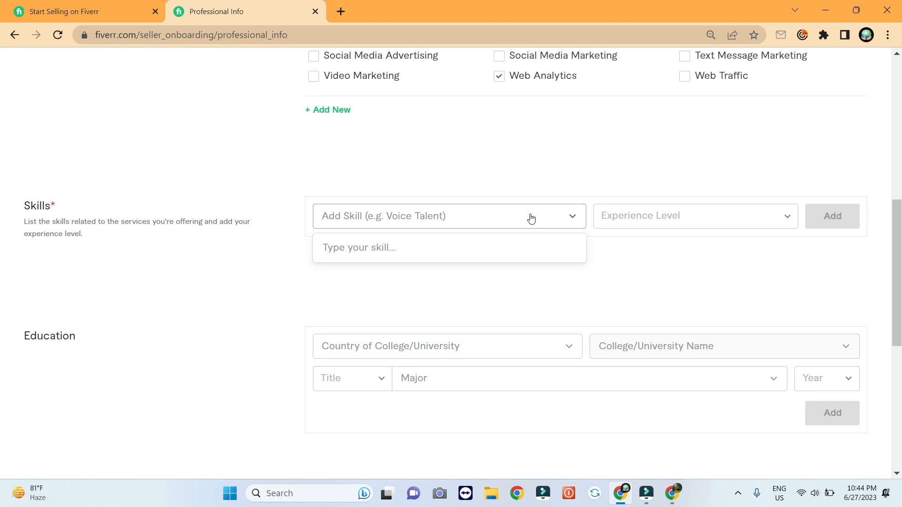
pyautogui.write('S')
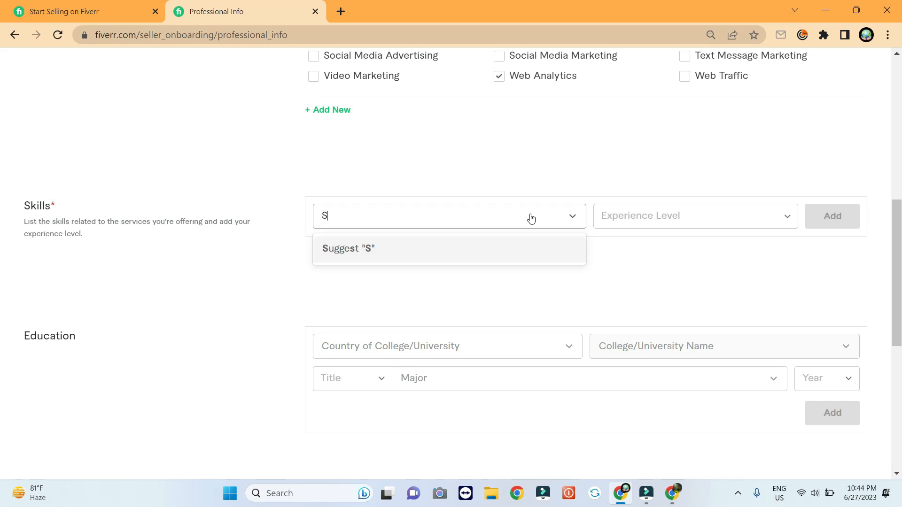
pyautogui.write('eo')
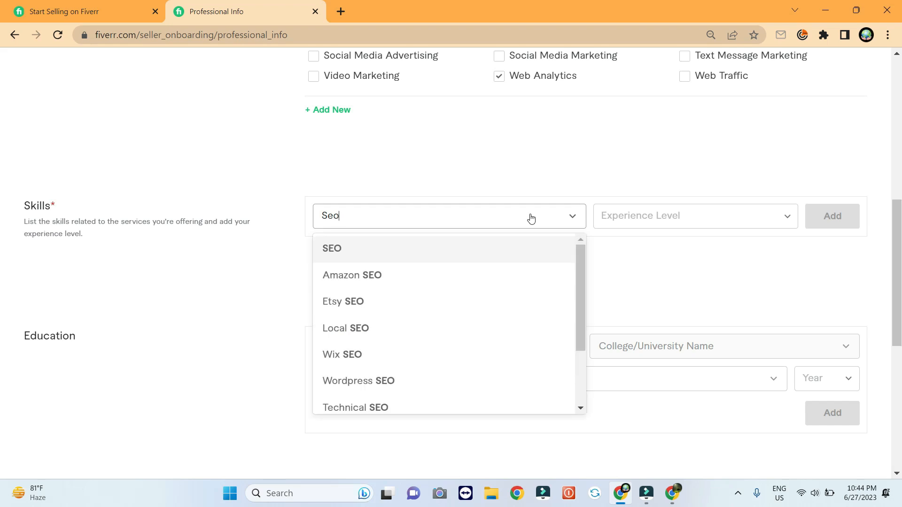
pyautogui.click(454, 251)
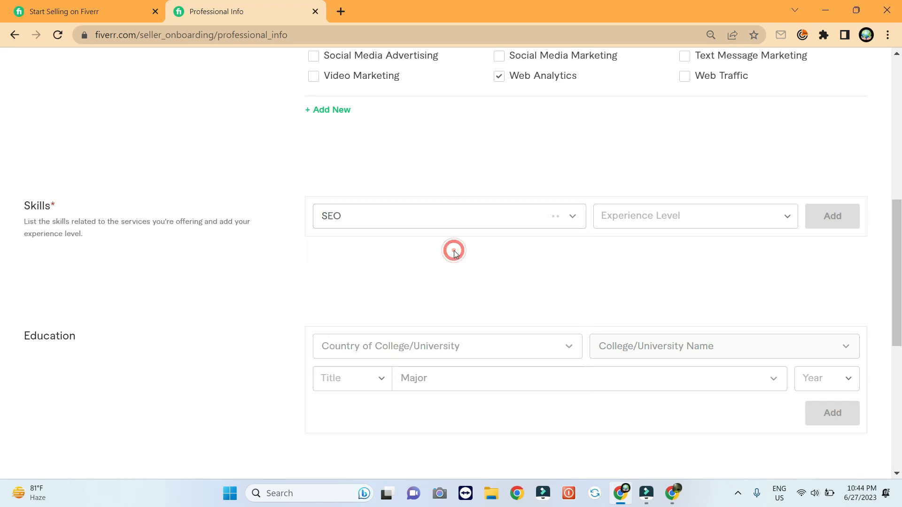
pyautogui.click(699, 219)
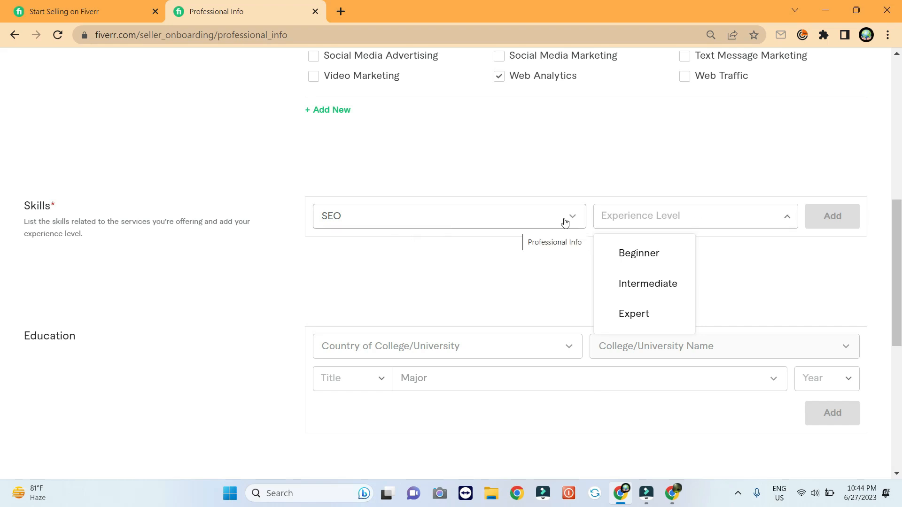
pyautogui.click(643, 315)
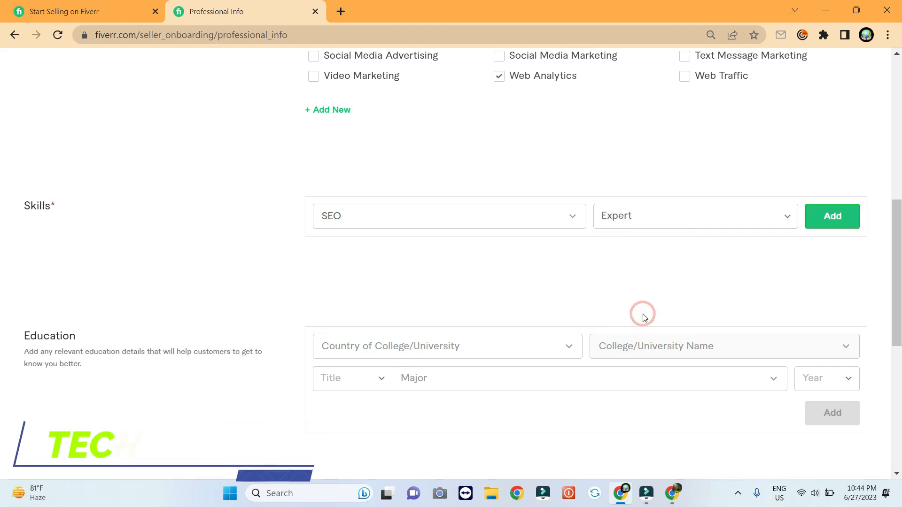
pyautogui.click(833, 220)
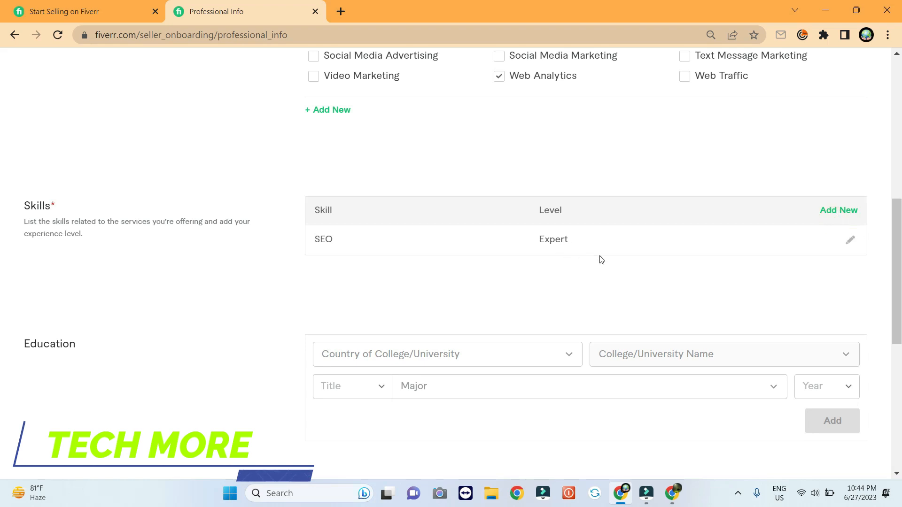
# - Add a second skill, Google analytics, also at Expert level
pyautogui.click(841, 211)
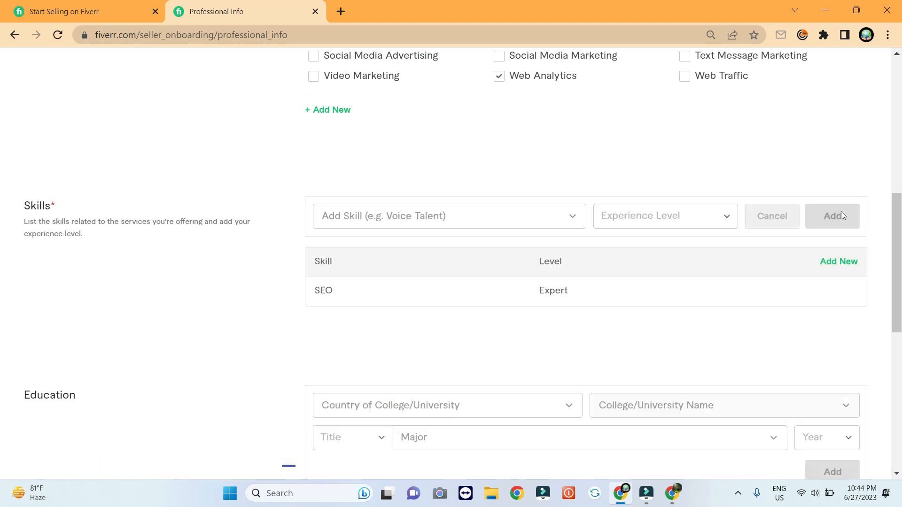
pyautogui.click(469, 217)
pyautogui.write('Gooa')
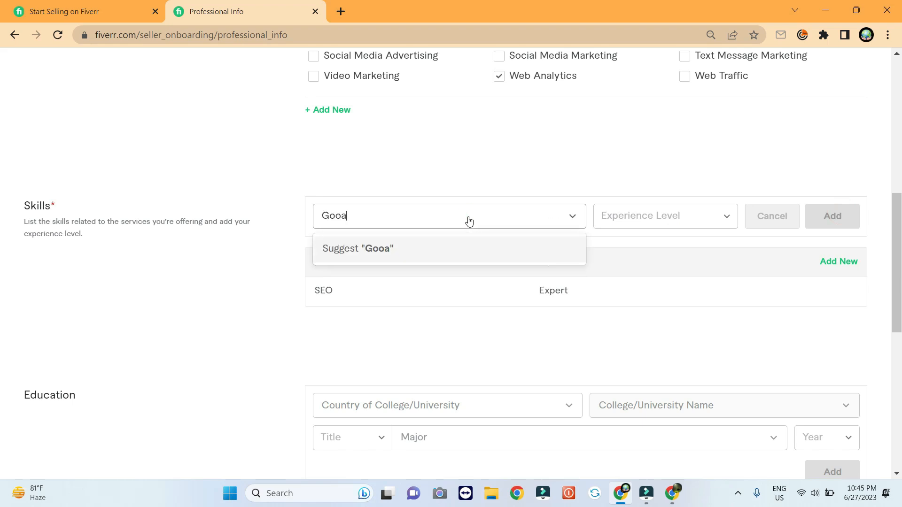
pyautogui.press('BackSpace')
pyautogui.write('gle Ana')
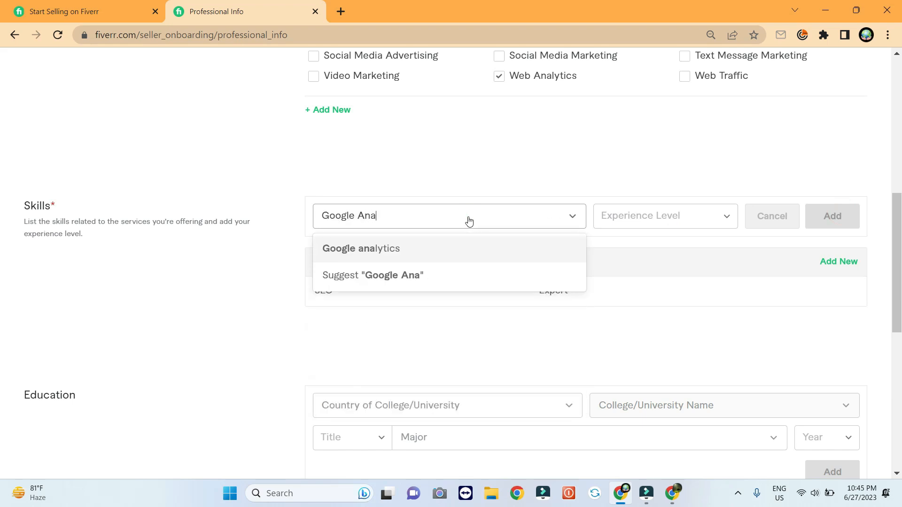
pyautogui.click(384, 251)
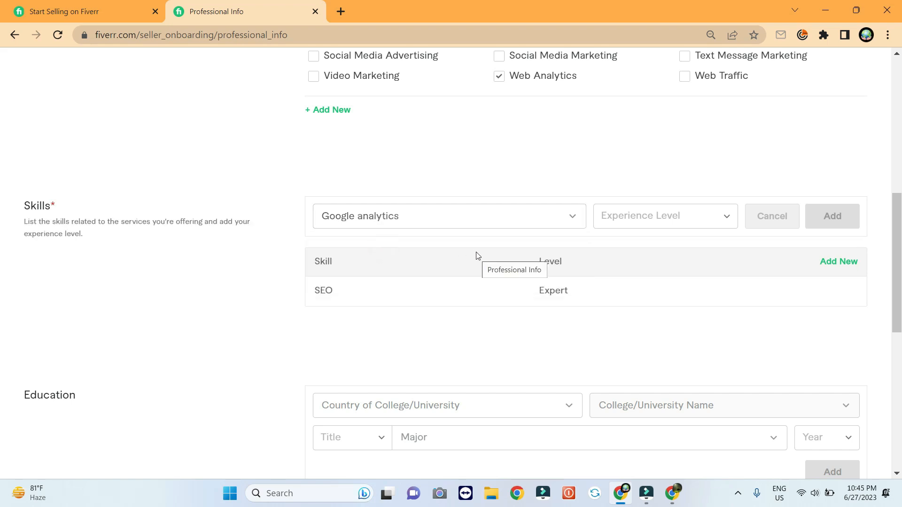
pyautogui.click(695, 220)
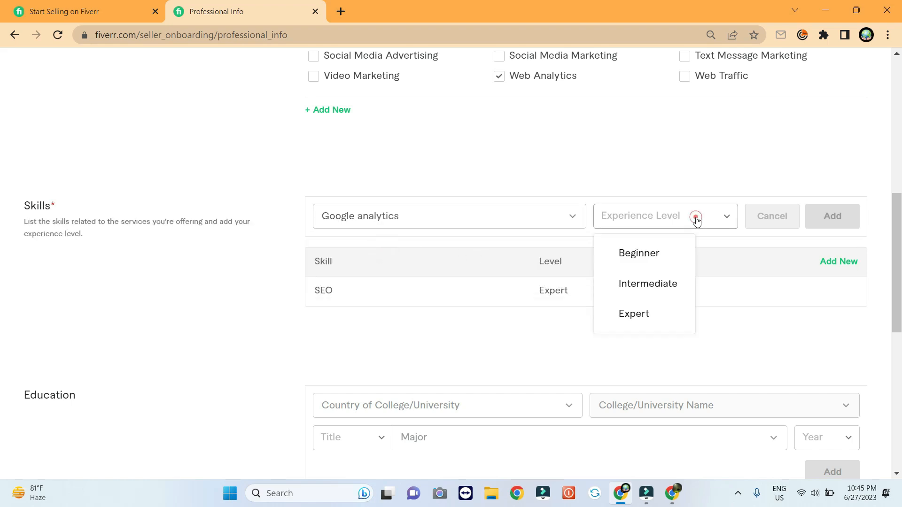
pyautogui.click(645, 321)
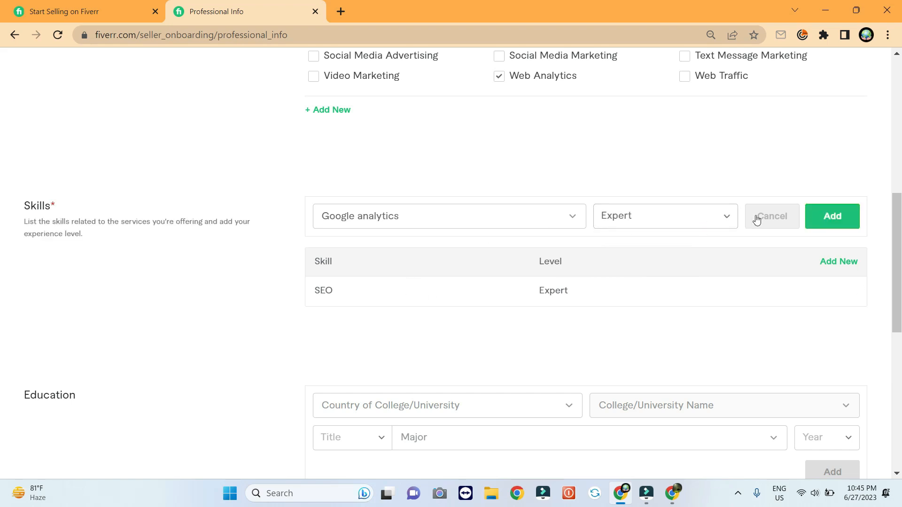
pyautogui.click(817, 219)
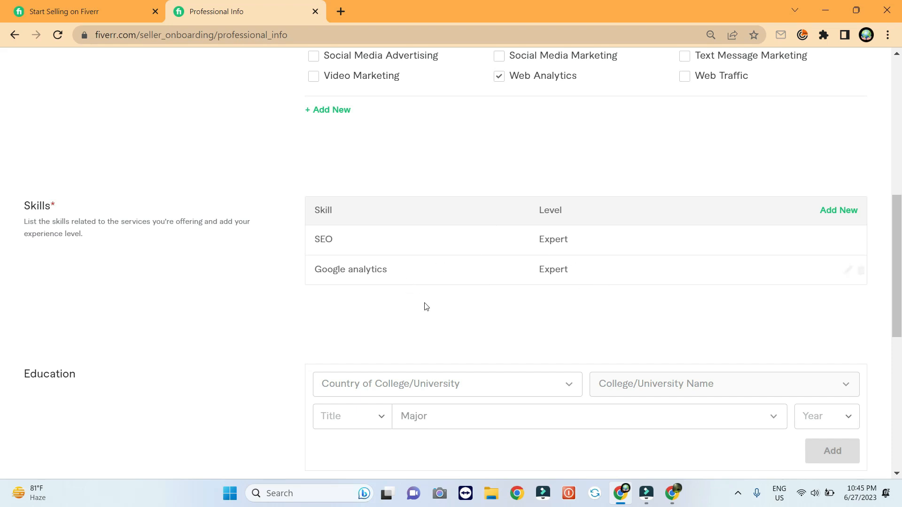
pyautogui.scroll(-1, 423, 306)
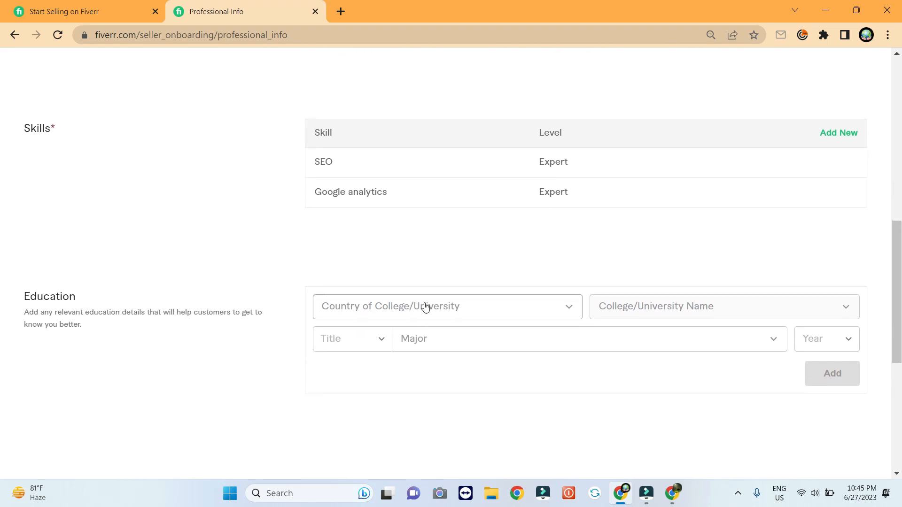
pyautogui.scroll(-1, 424, 305)
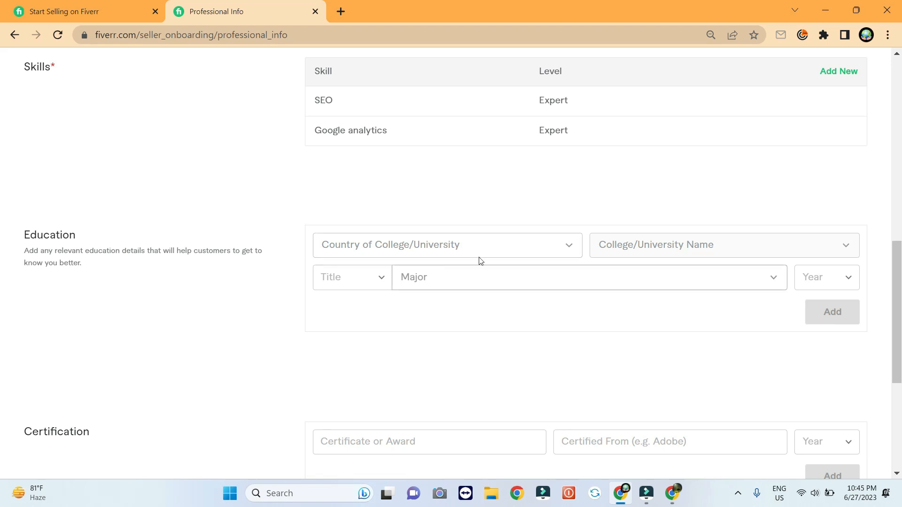
pyautogui.click(521, 253)
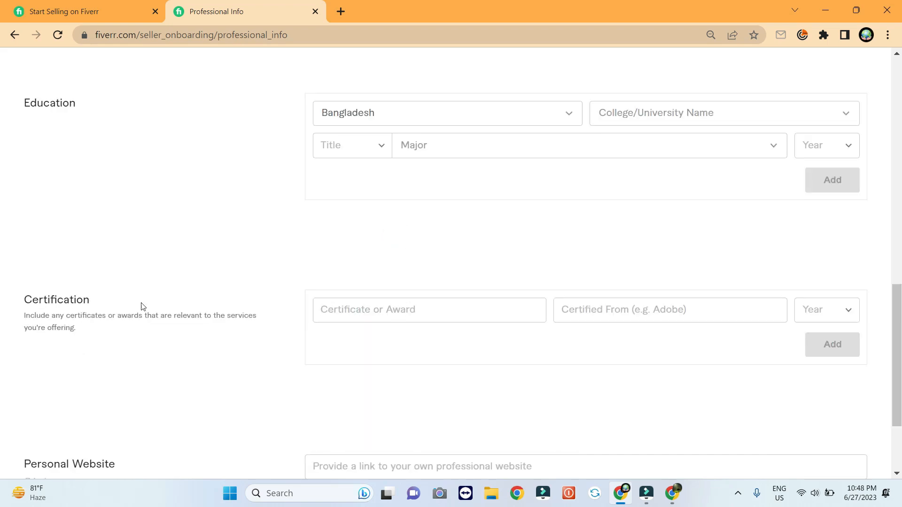
pyautogui.click(462, 314)
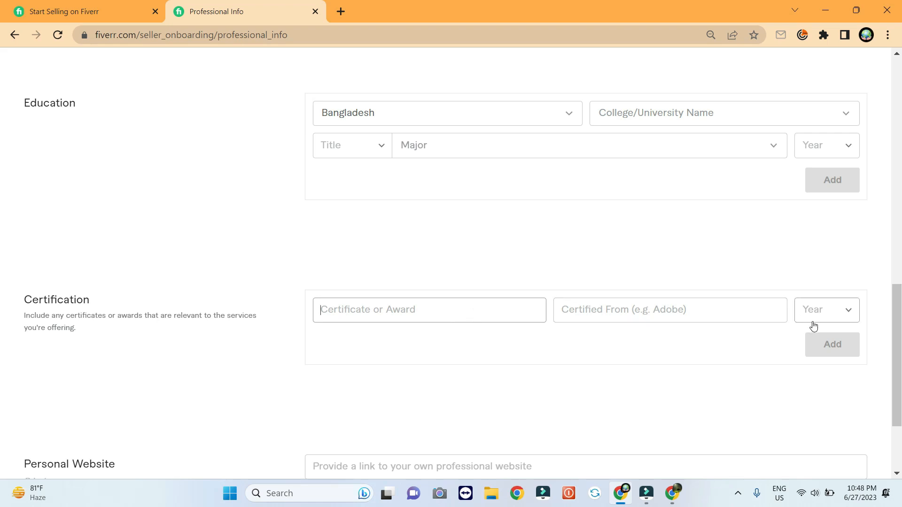
pyautogui.click(782, 314)
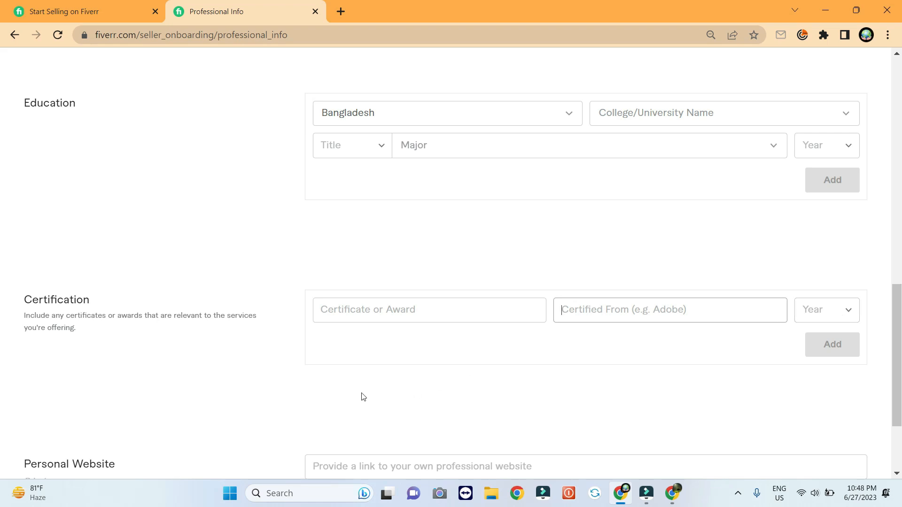
pyautogui.scroll(-3, 363, 397)
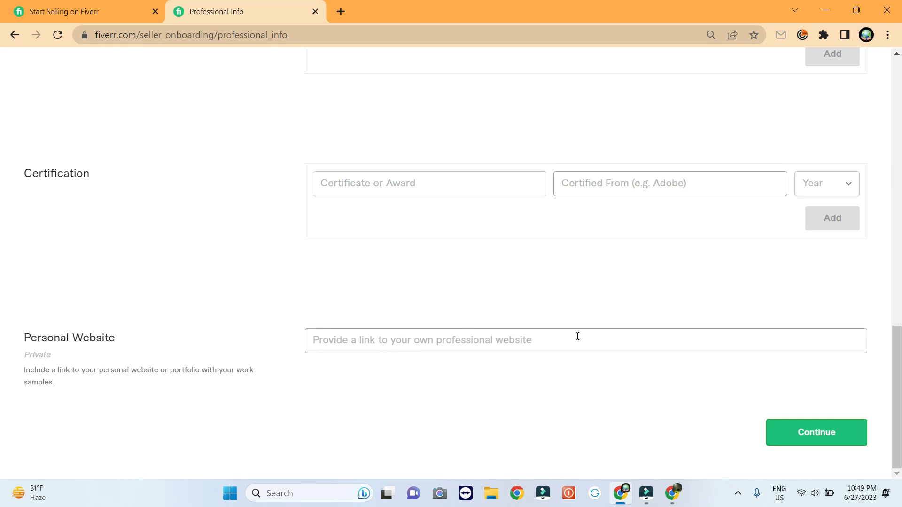
# - Save the professional info and connect the Google account to the profile
pyautogui.click(826, 434)
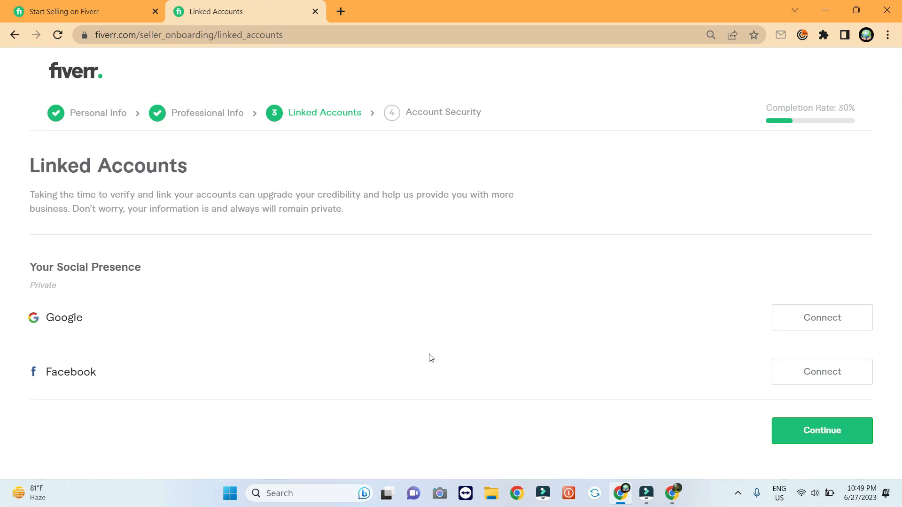
pyautogui.click(841, 321)
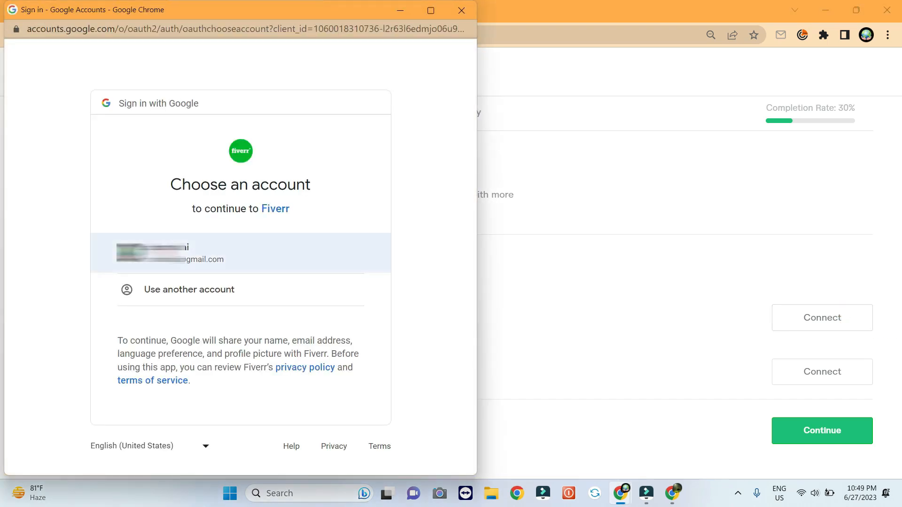
pyautogui.click(211, 254)
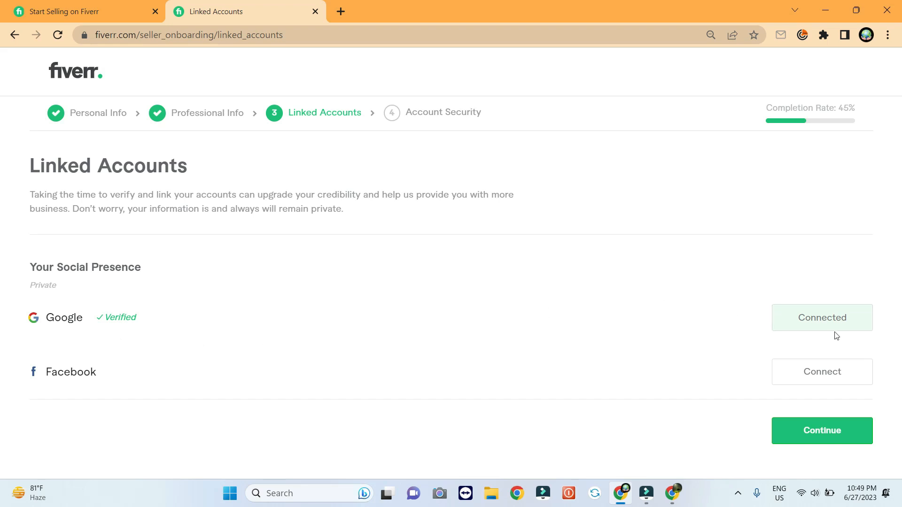
# - Open the Facebook connection but close it unlinked, then continue to Account Security
pyautogui.click(854, 374)
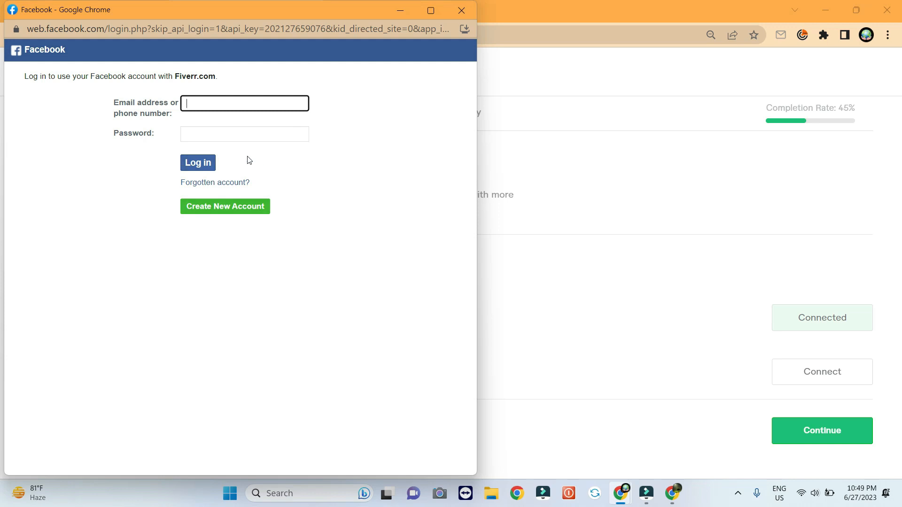
pyautogui.click(461, 7)
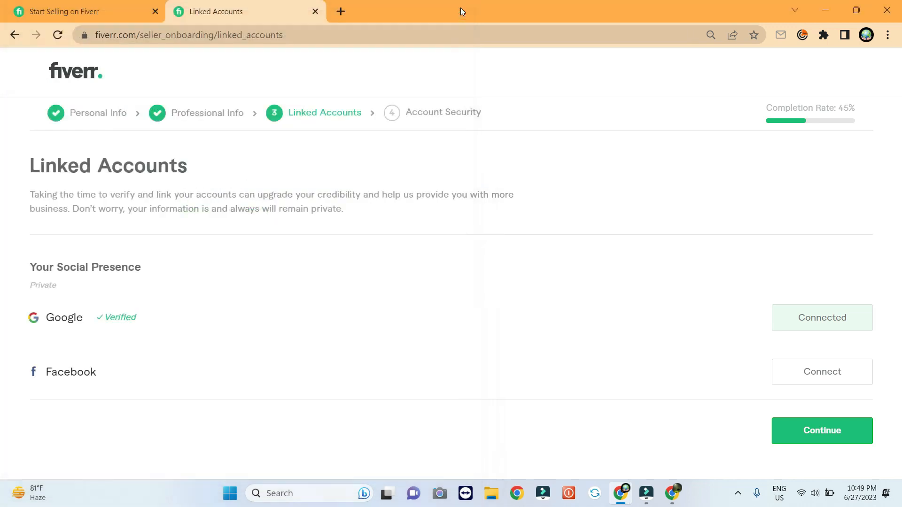
pyautogui.click(807, 433)
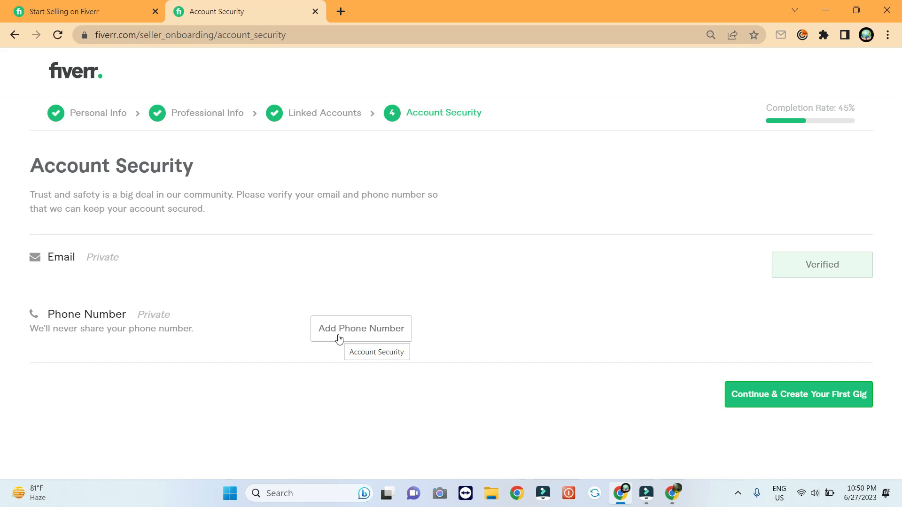
# - Paste in the phone number and request a verification code by SMS
pyautogui.click(370, 330)
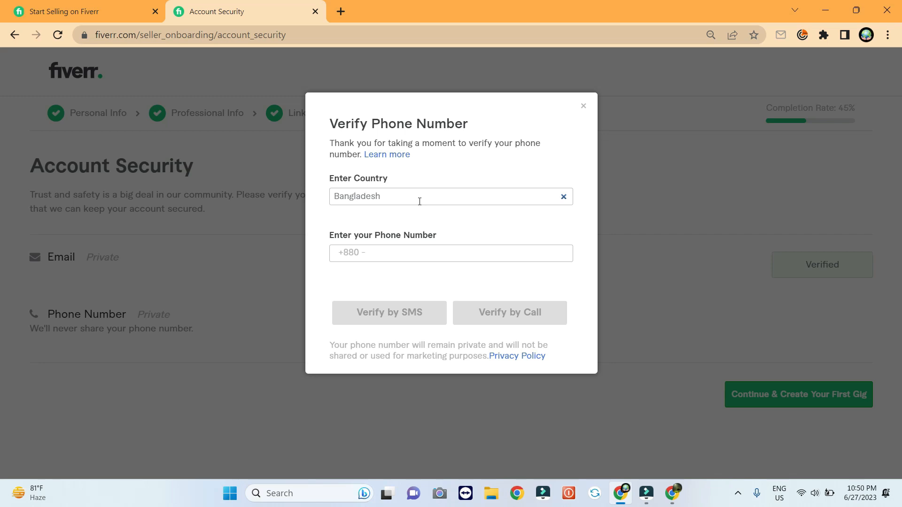
pyautogui.click(419, 254)
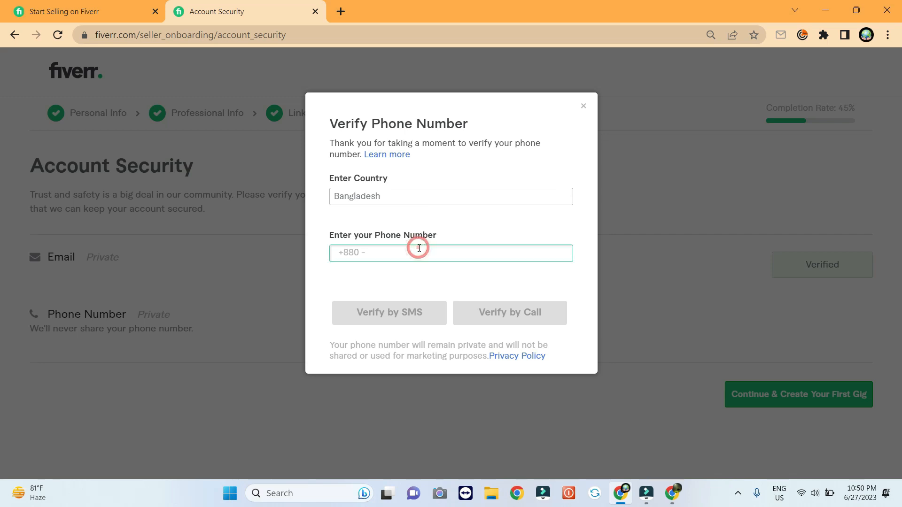
pyautogui.hotkey('ctrl', 'v')
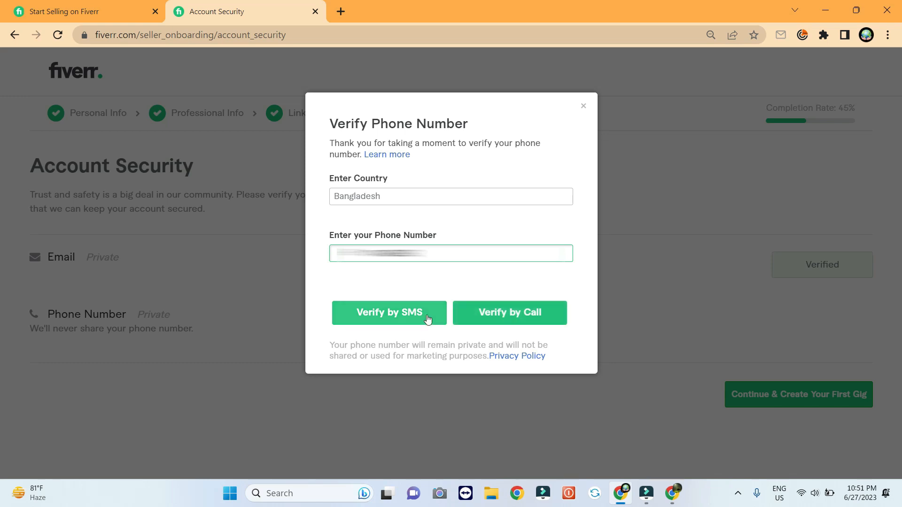
pyautogui.click(394, 318)
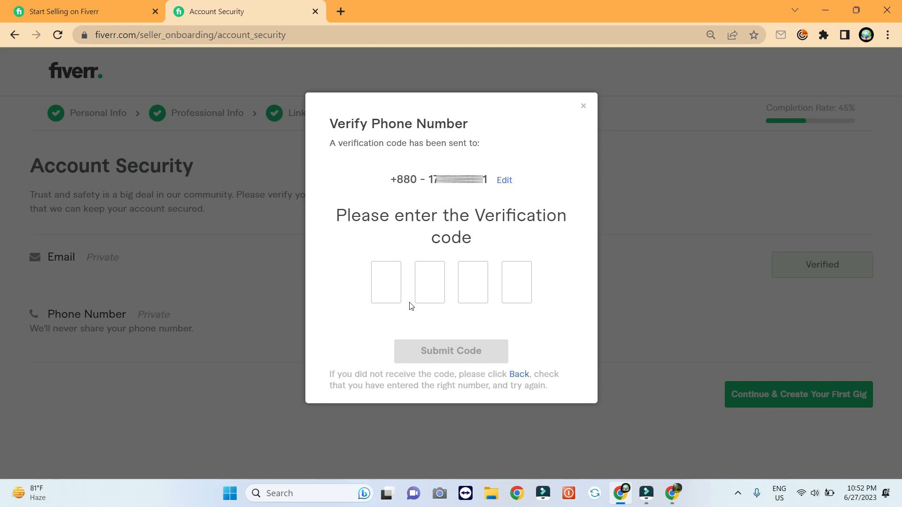
# - Enter the four-digit SMS code and submit it
pyautogui.click(389, 292)
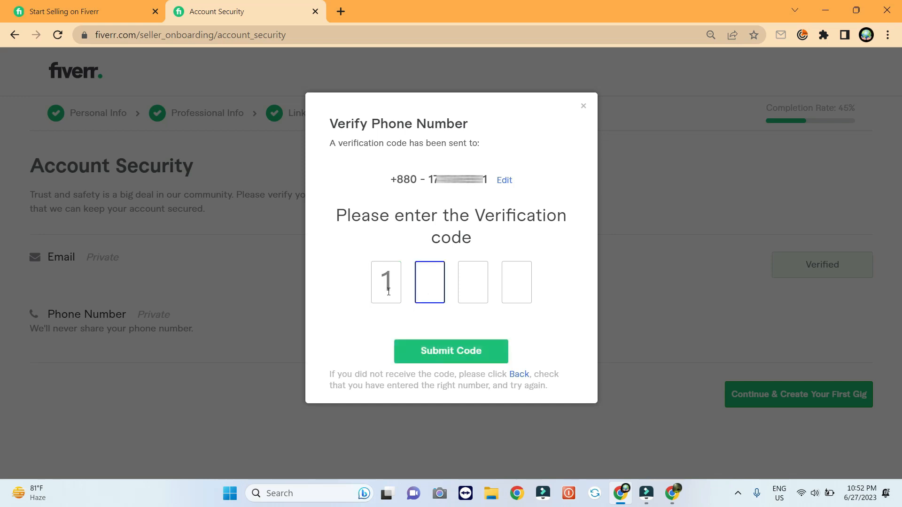
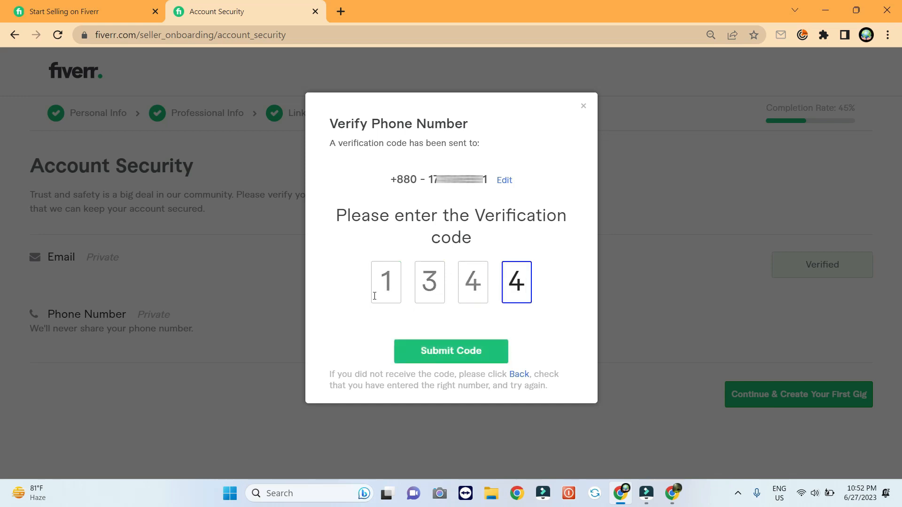
pyautogui.click(471, 355)
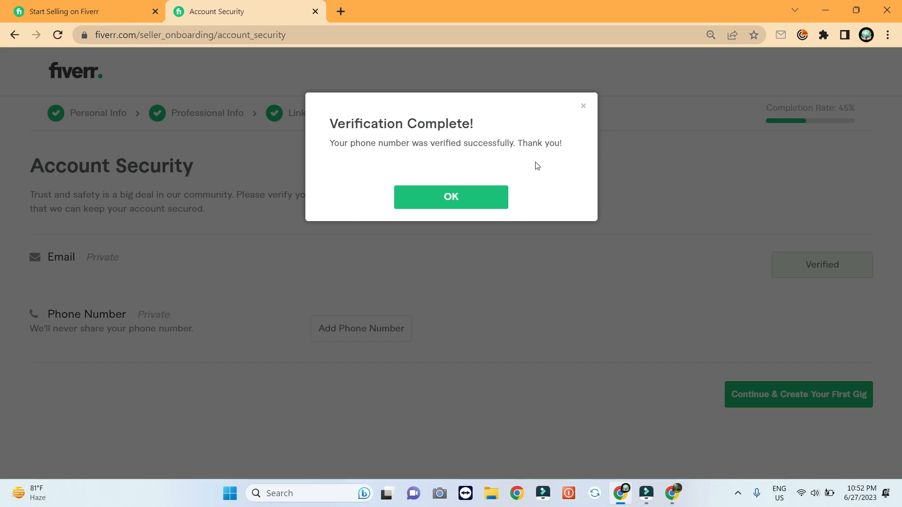
# - Choose 'What was your childhood nickname?' as security question, enter the answer, and finish
pyautogui.click(455, 198)
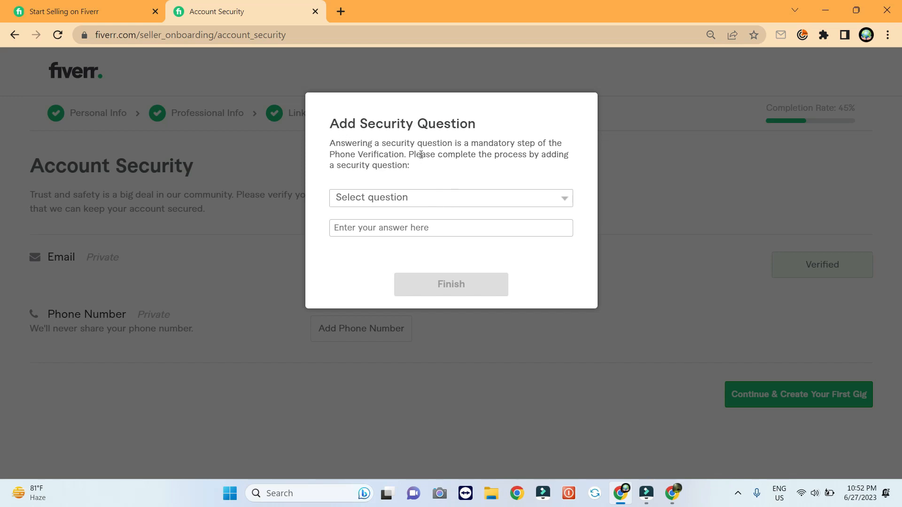
pyautogui.click(459, 201)
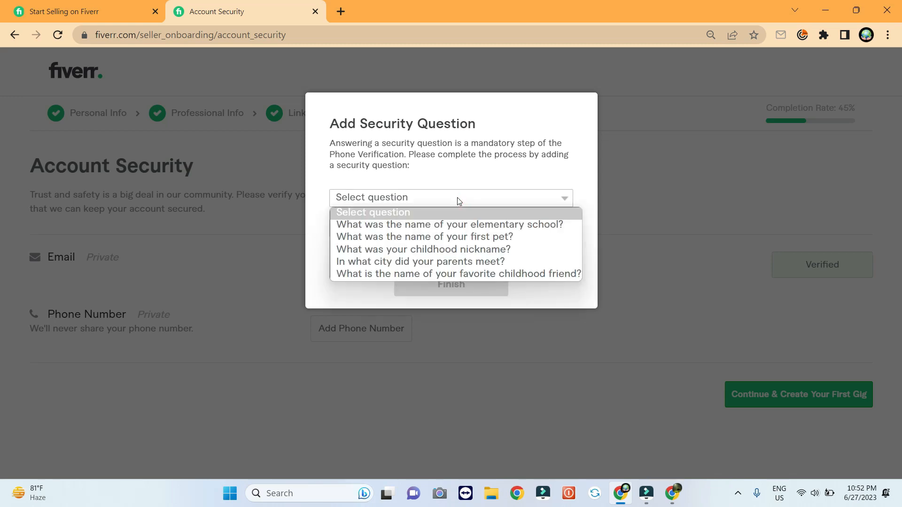
pyautogui.click(520, 249)
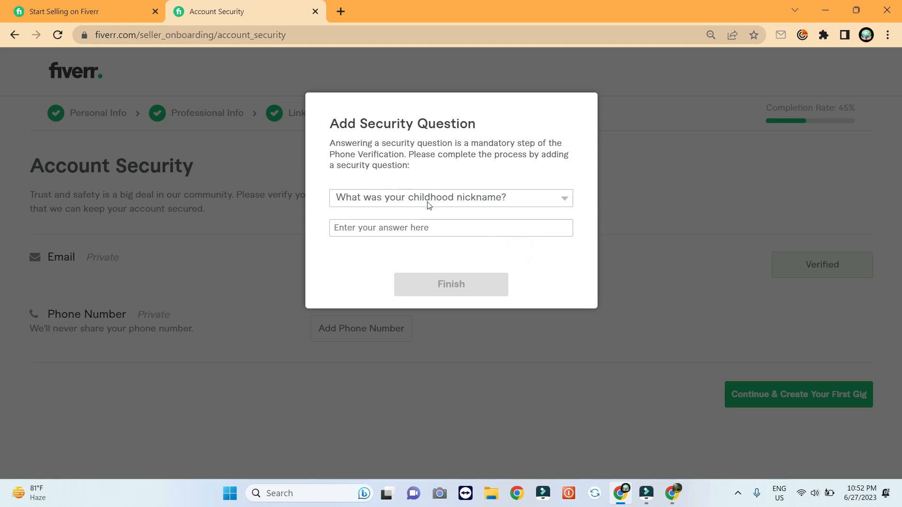
pyautogui.click(444, 228)
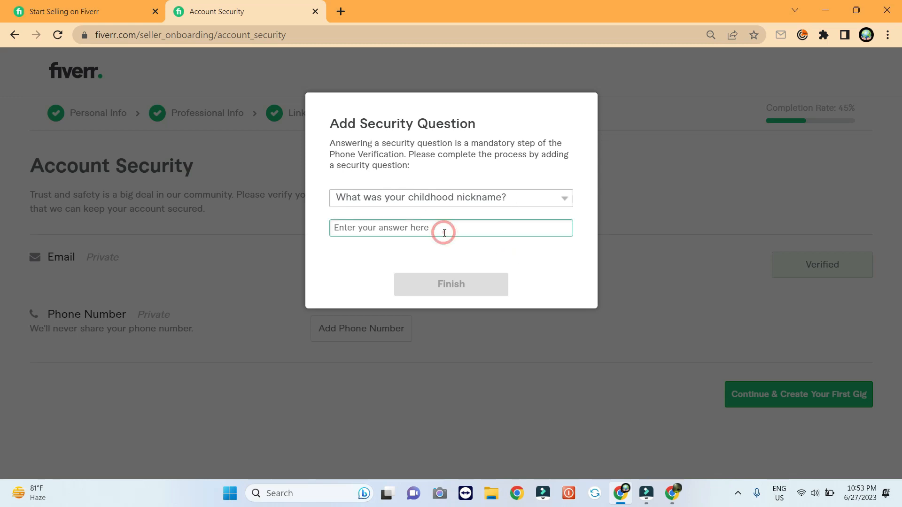
pyautogui.write('*******')
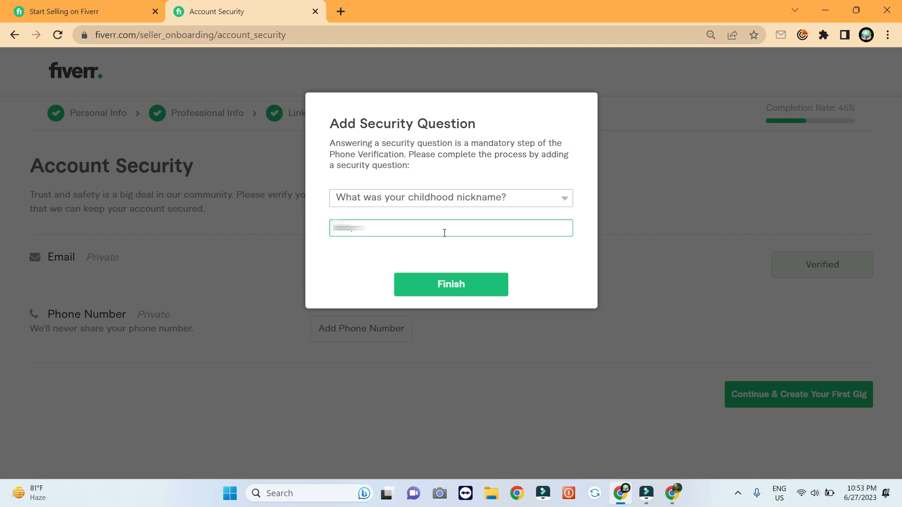
pyautogui.click(474, 290)
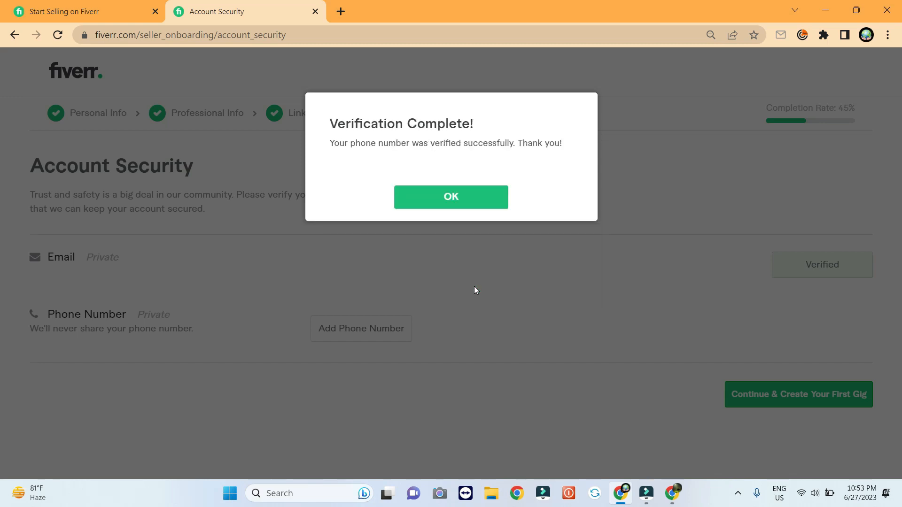
pyautogui.click(449, 209)
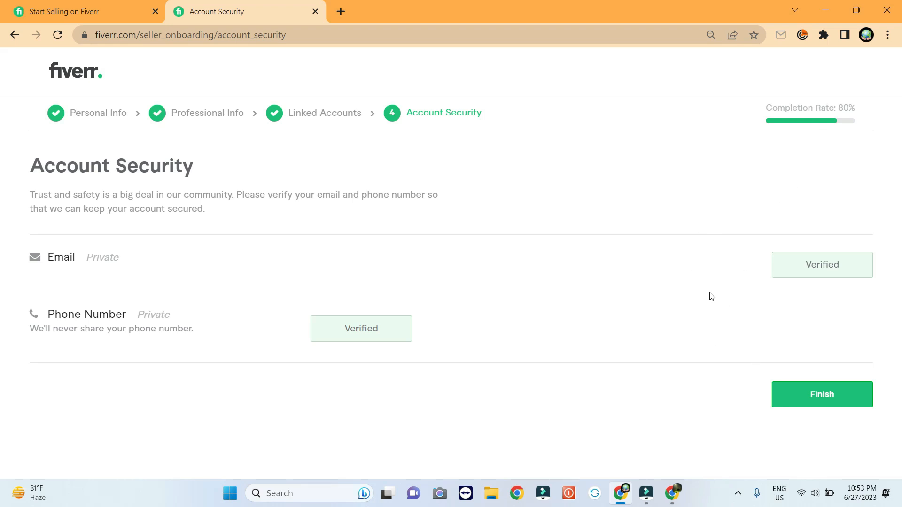
# - Finish the Account Security step and view the 'seller profile is all set' confirmation
pyautogui.click(824, 395)
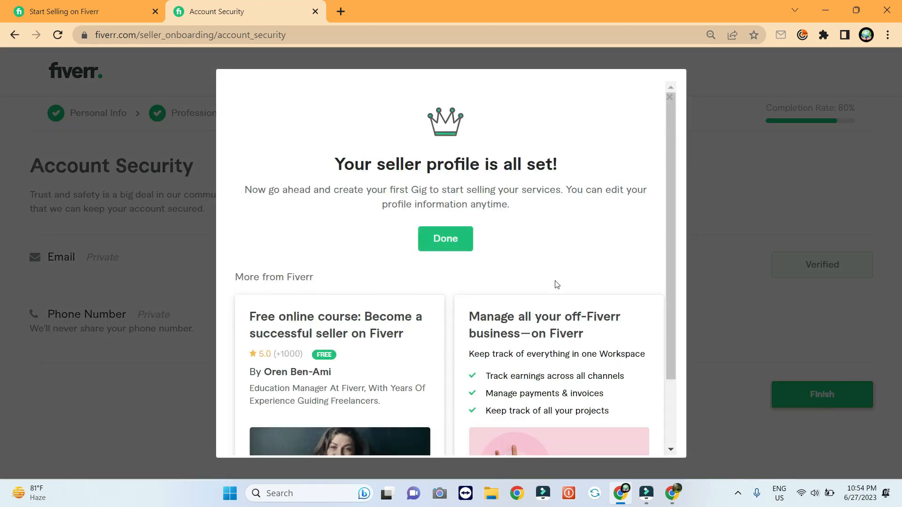
pyautogui.scroll(-2, 557, 284)
pyautogui.scroll(2, 556, 284)
# - Select Done in the confirmation and review the empty new Gig Overview page
pyautogui.click(468, 244)
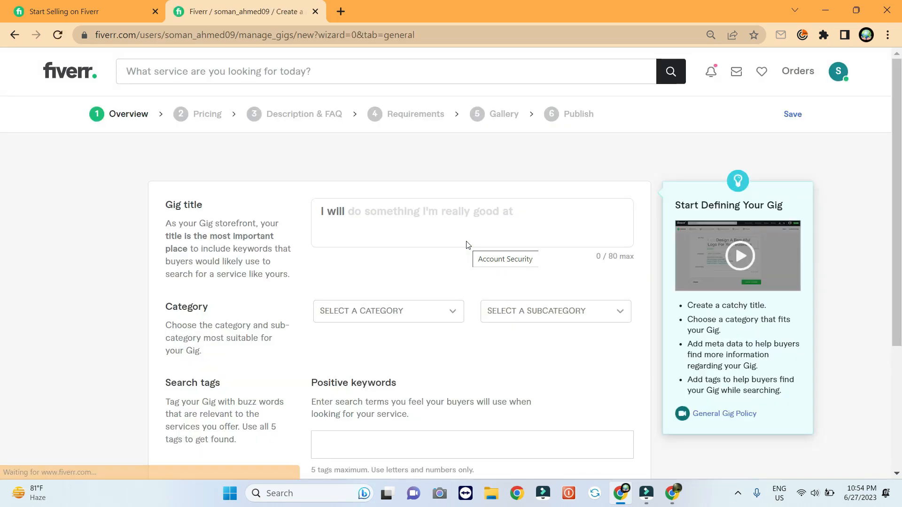
pyautogui.scroll(-4, 469, 246)
pyautogui.scroll(4, 468, 245)
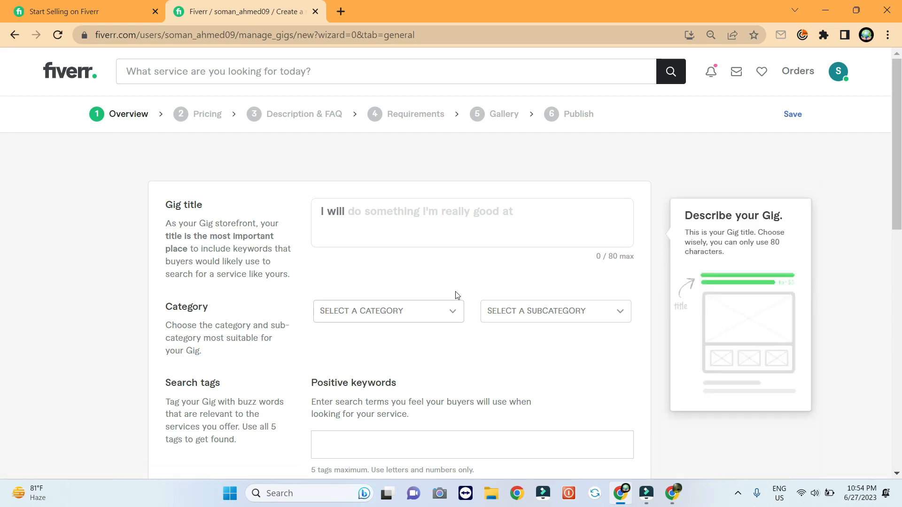
pyautogui.scroll(-5, 499, 316)
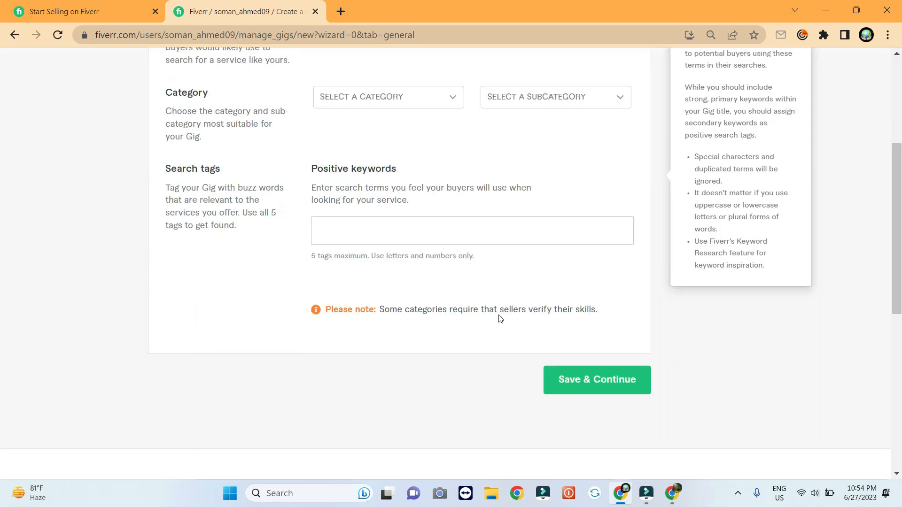
pyautogui.scroll(-1, 500, 319)
pyautogui.scroll(6, 499, 318)
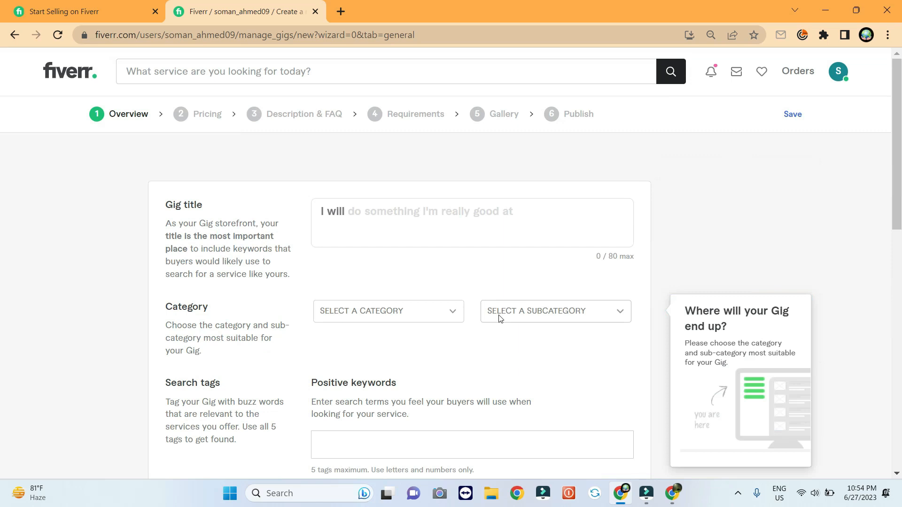